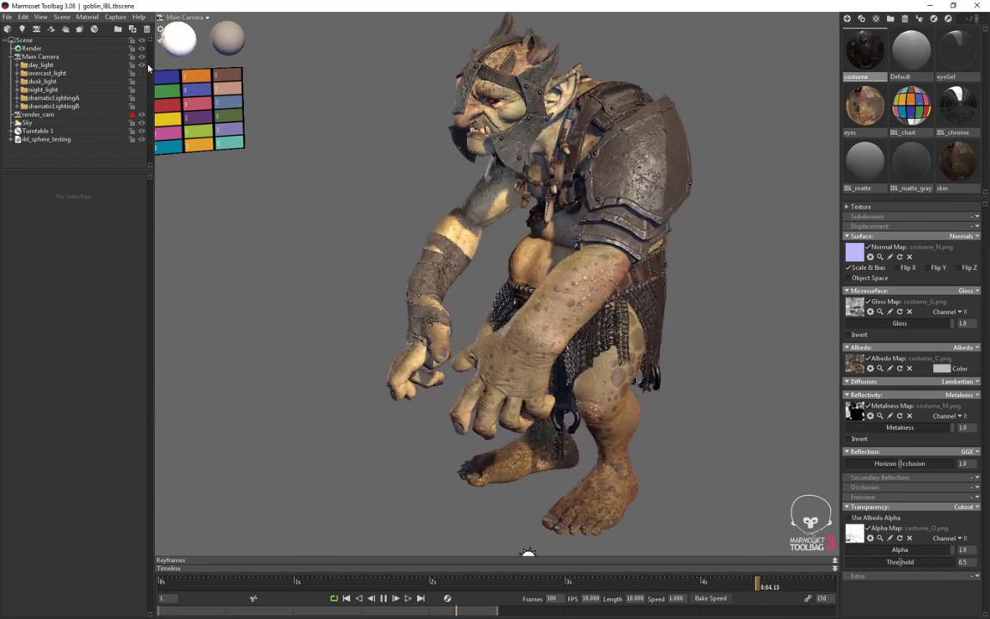
Preview the overcast_light, dusk_light, night_light, dramaticLightingA and dramaticLightingB setups on the goblin one at a time
left_click(131, 56)
left_click(143, 74)
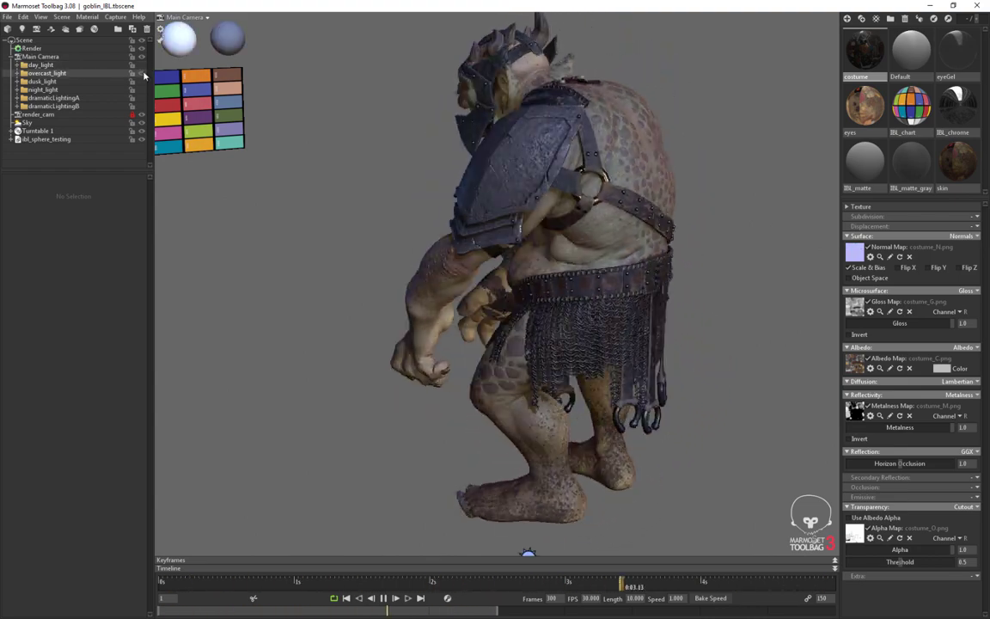
left_click(143, 75)
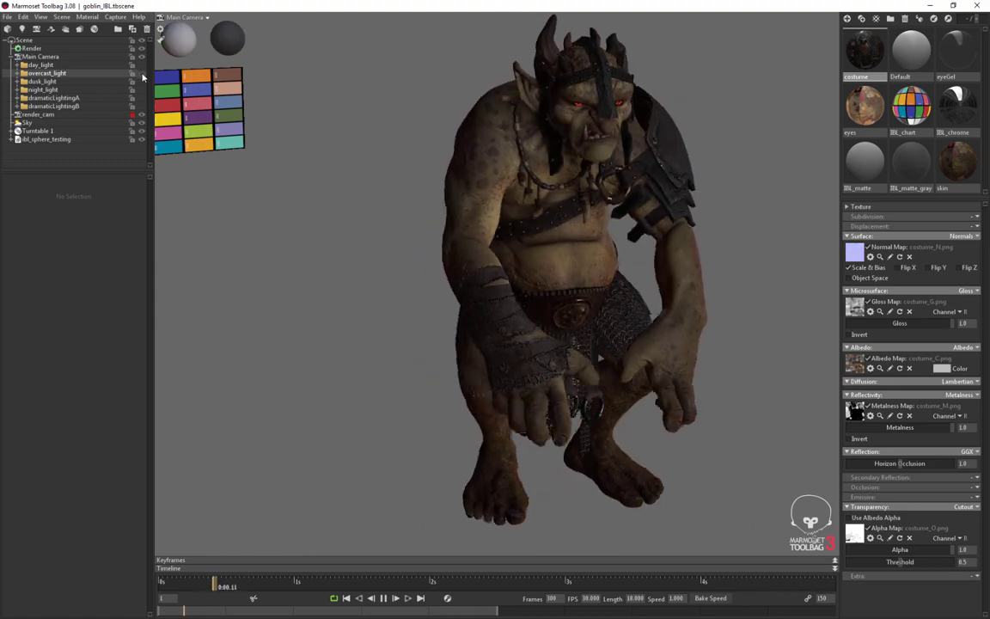
left_click(142, 81)
left_click(143, 81)
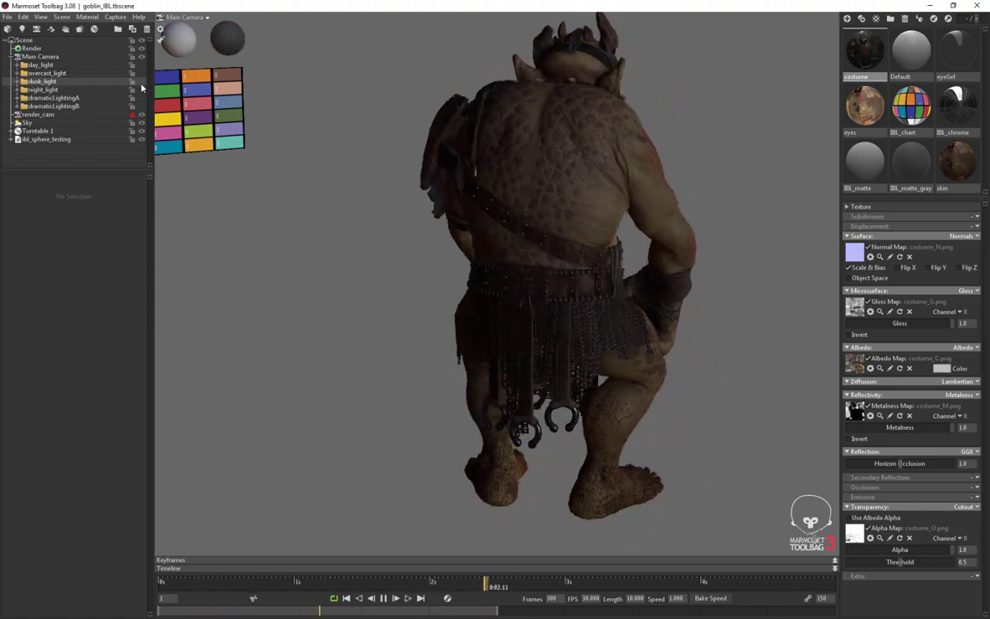
left_click(143, 89)
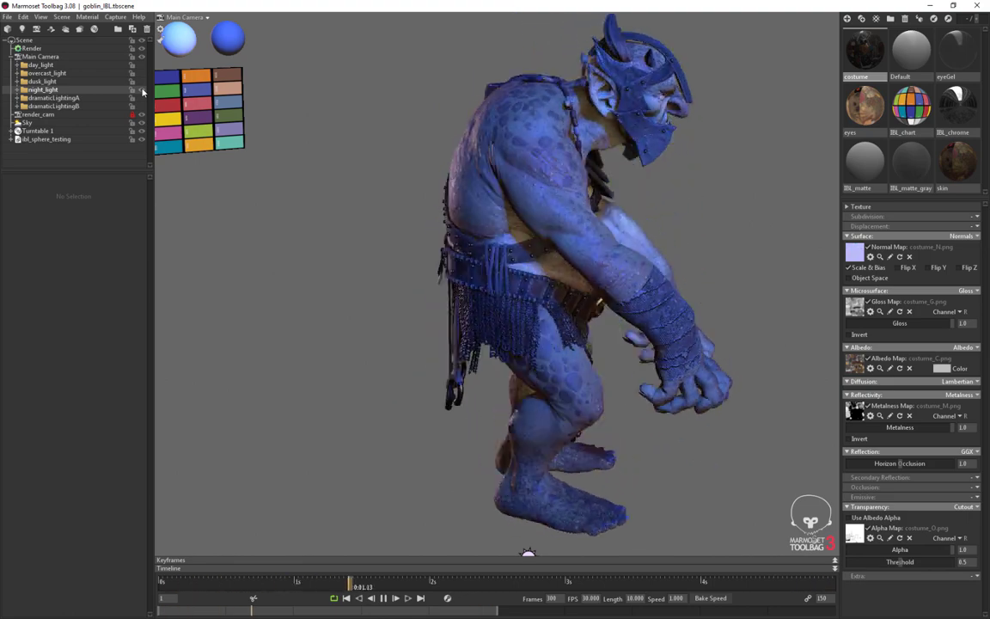
left_click(143, 89)
left_click(143, 98)
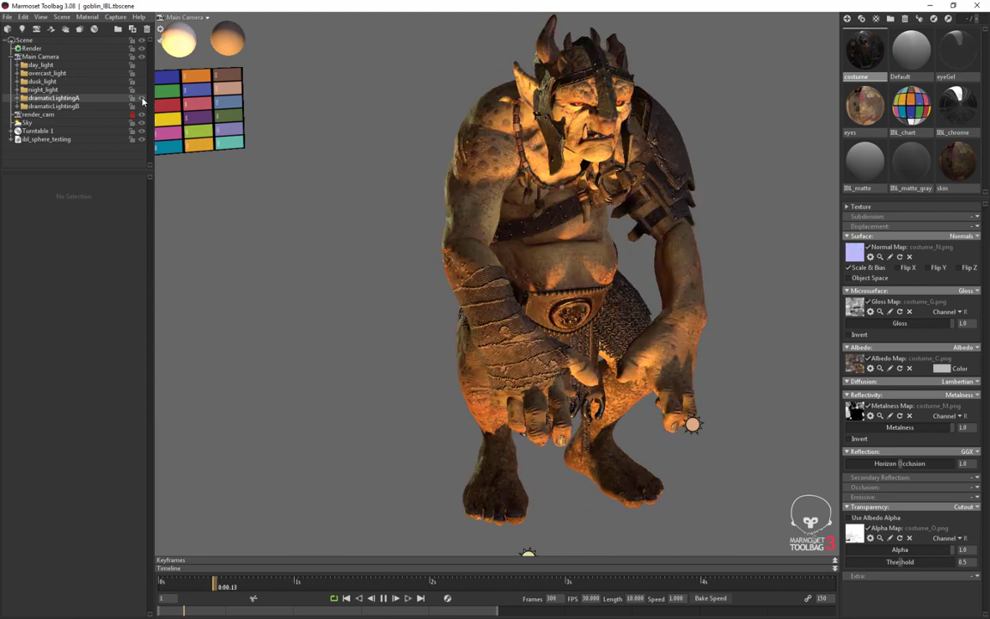
left_click(143, 98)
left_click(142, 107)
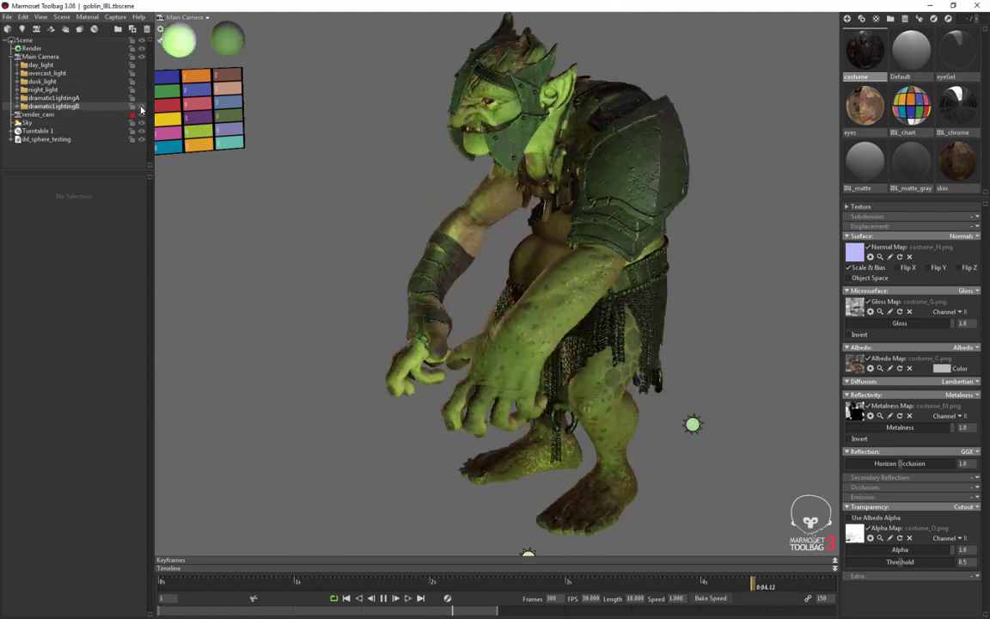
left_click(141, 100)
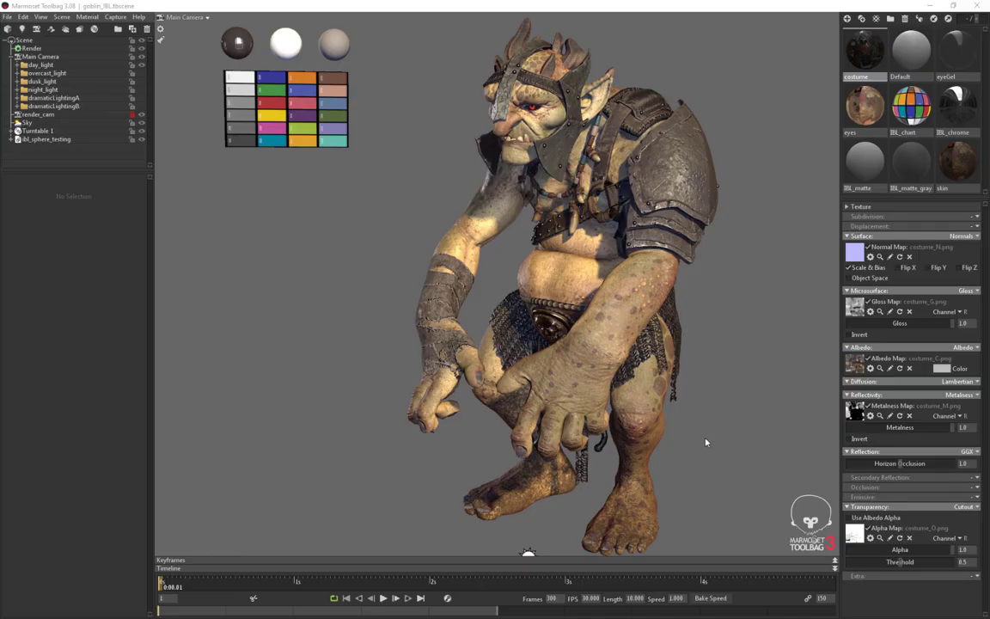
Expand the day_light group and inspect the settings of its rim, key and fill lights
left_click(17, 66)
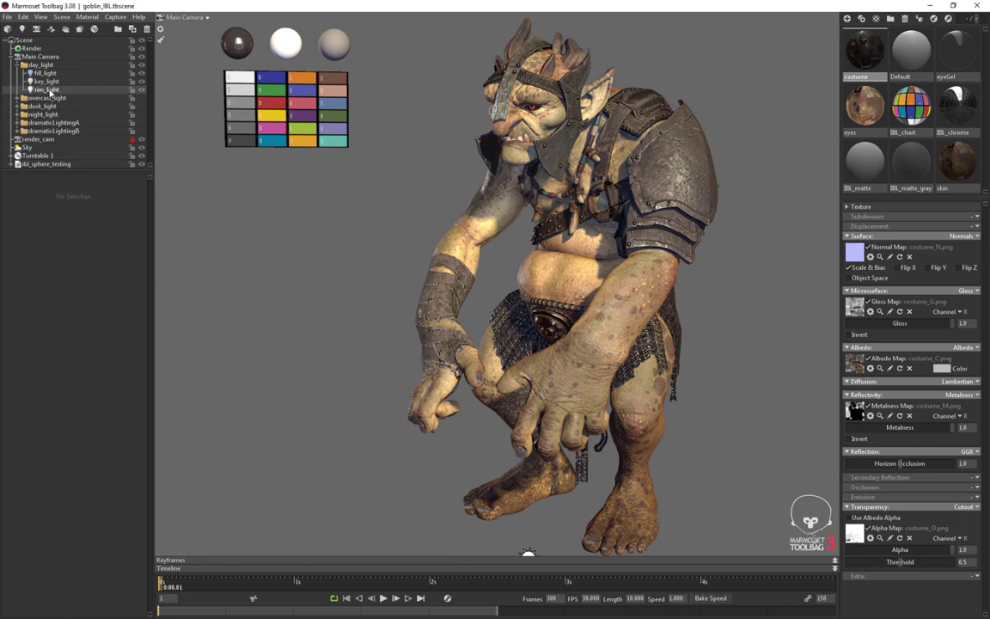
left_click(48, 89)
left_click(48, 81)
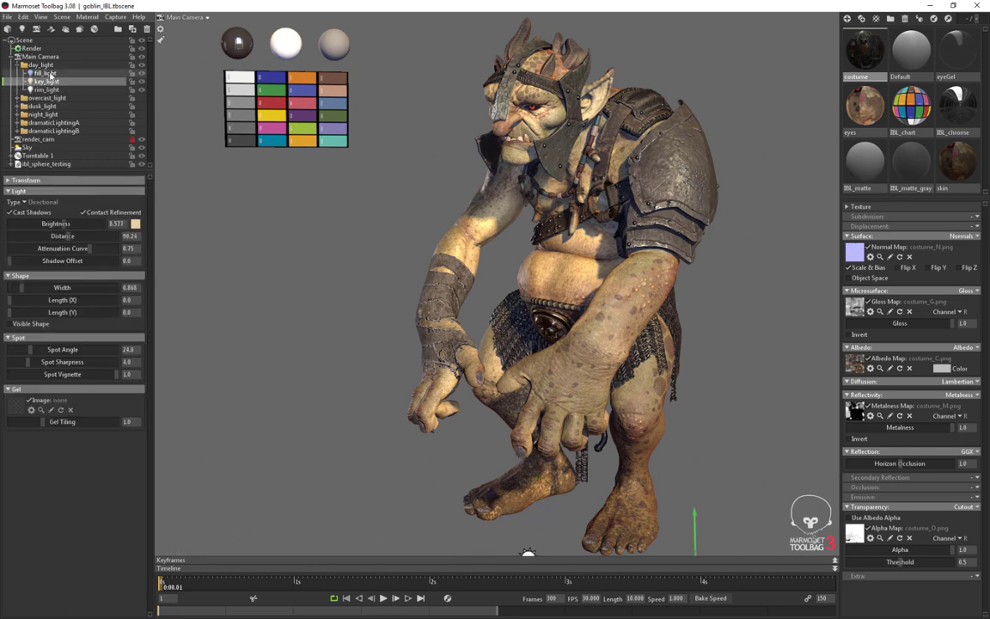
left_click(50, 74)
Toggle the day setup's rim light and key light off and on to compare their effect on the goblin
left_click(142, 89)
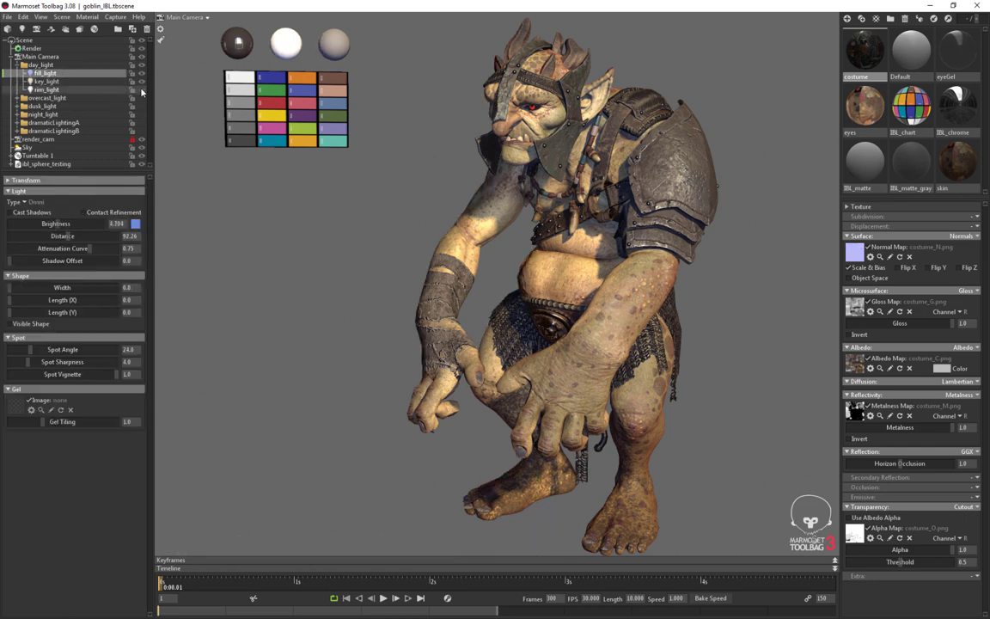
left_click(142, 90)
left_click(142, 89)
left_click(142, 90)
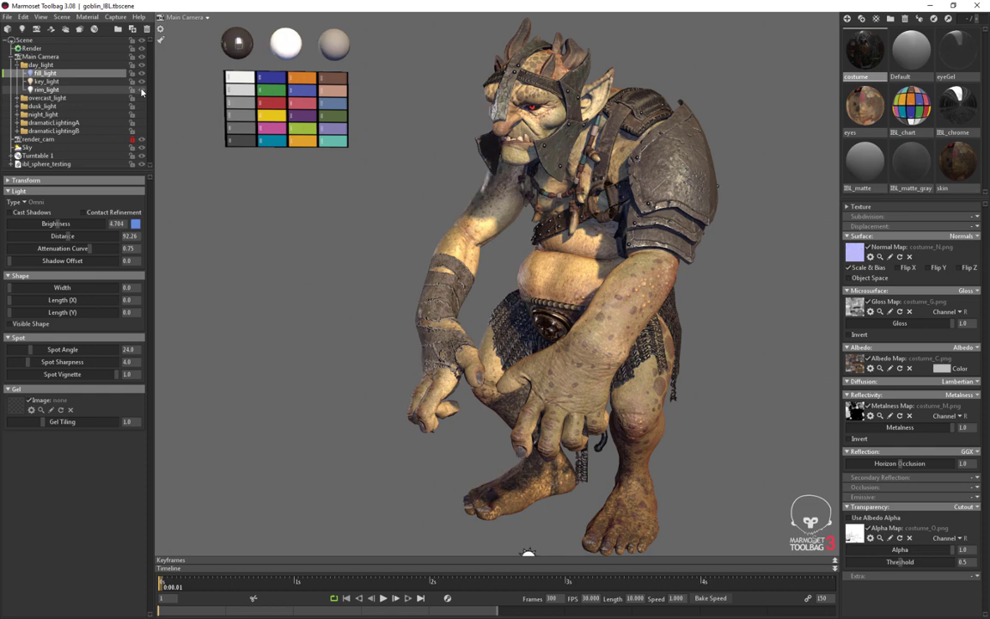
left_click(141, 82)
left_click(141, 81)
left_click(141, 82)
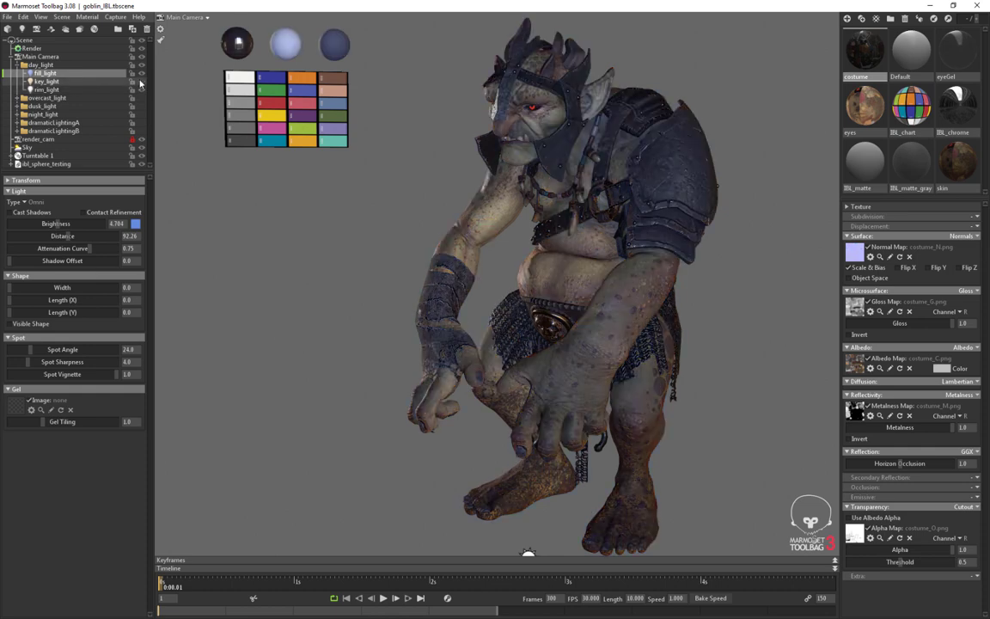
left_click(141, 82)
Toggle the day setup's fill light off and on repeatedly to examine how it affects the shadows
left_click(143, 73)
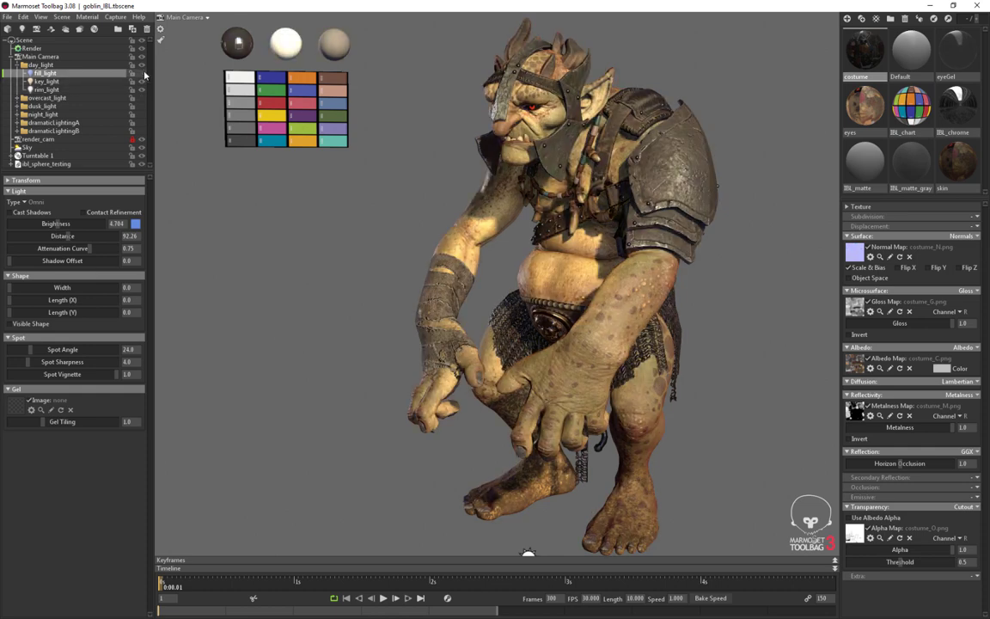
left_click(142, 73)
left_click(142, 73)
left_click(143, 73)
left_click(143, 73)
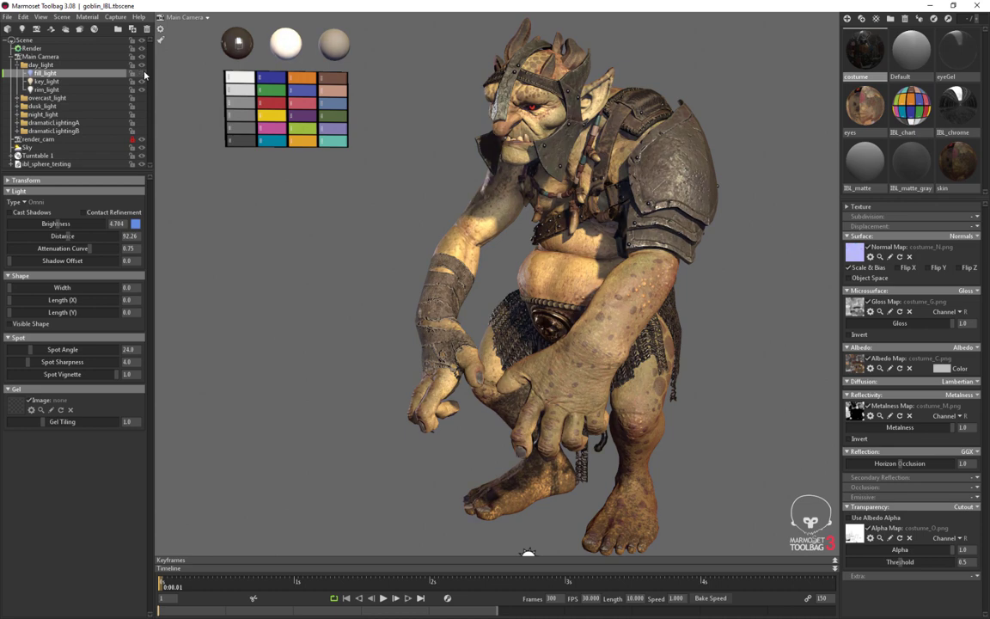
left_click(142, 73)
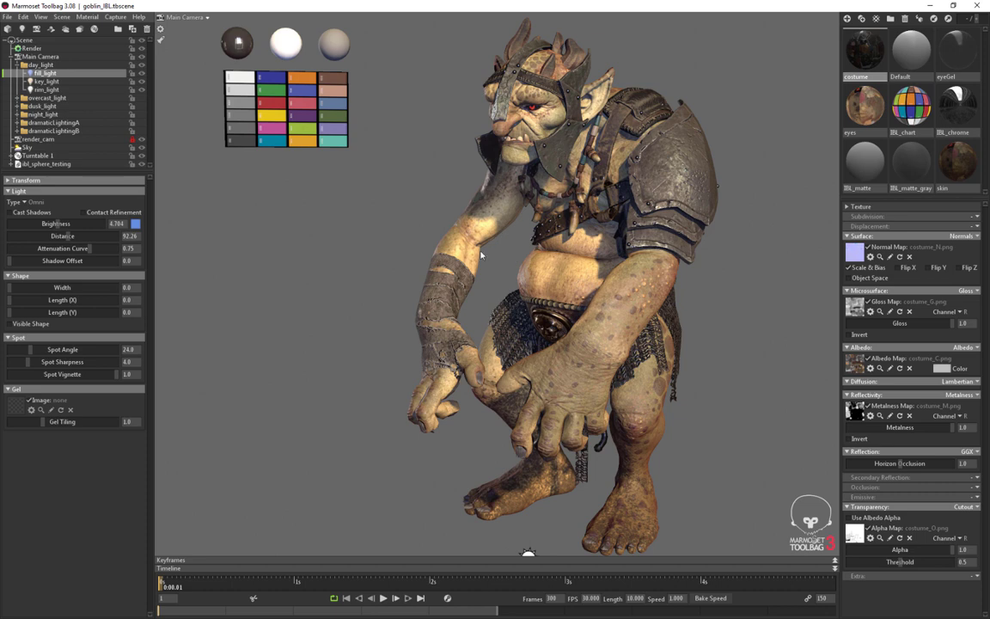
Select key_light and switch its visibility off and on to examine the main illumination
left_click(46, 81)
left_click(143, 81)
left_click(143, 82)
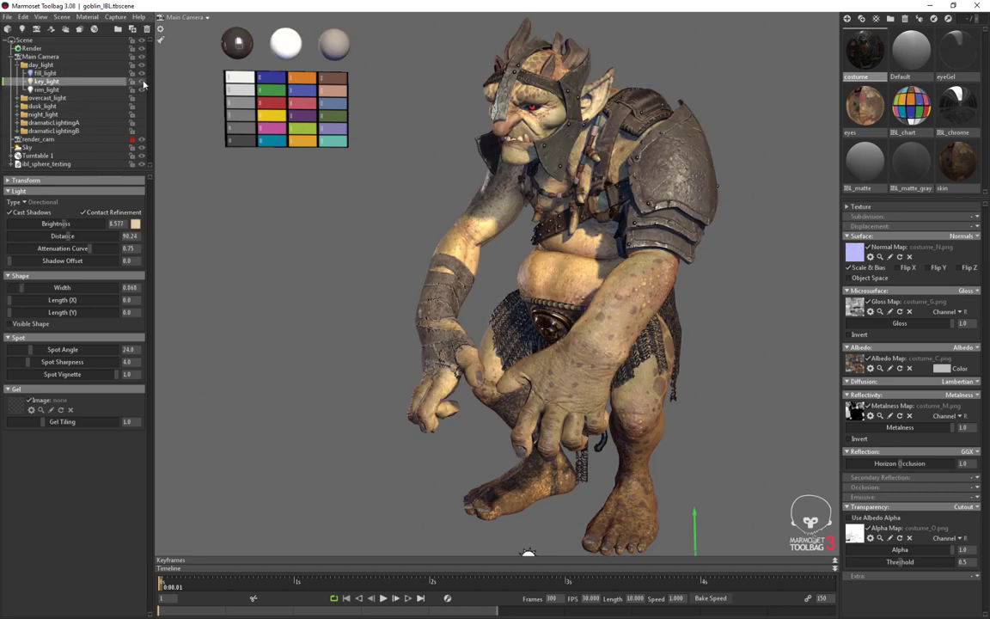
left_click(143, 81)
left_click(143, 82)
Review the settings of fill_light and rim_light, toggle the rim light off and on, and clear the selection
left_click(63, 74)
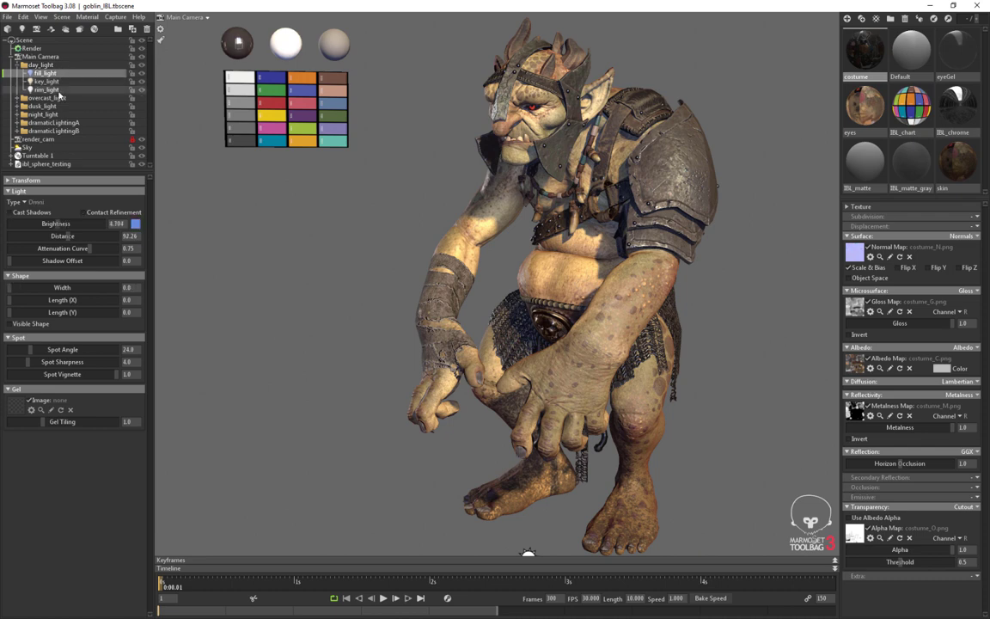
left_click(52, 90)
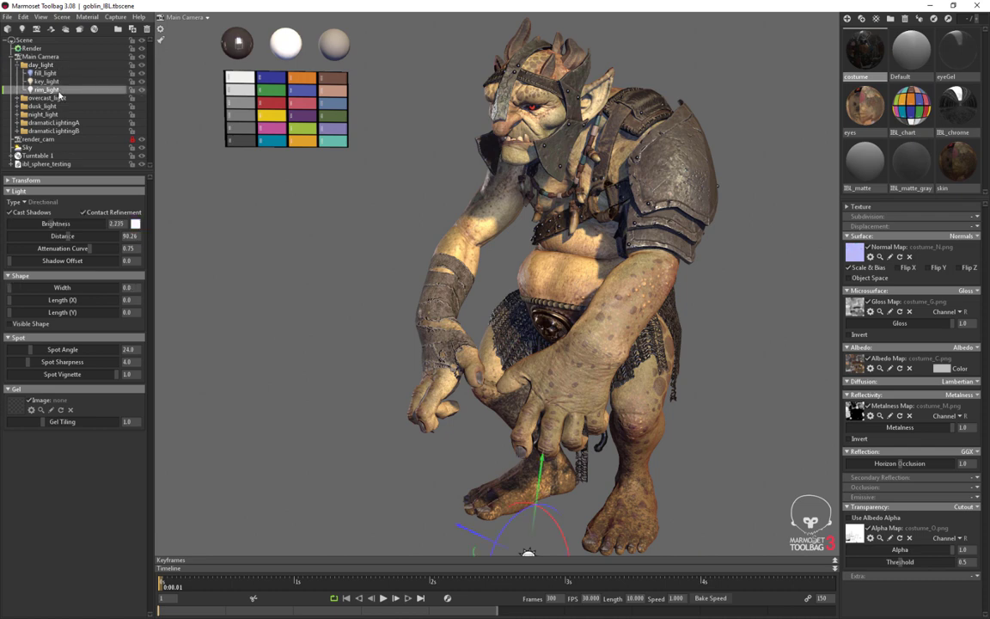
left_click(142, 91)
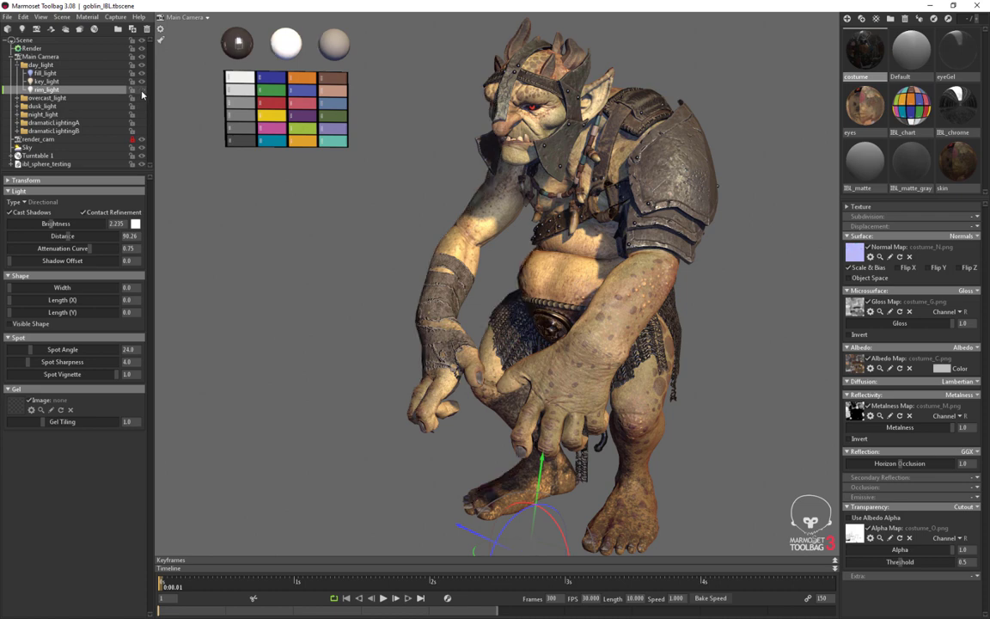
left_click(142, 90)
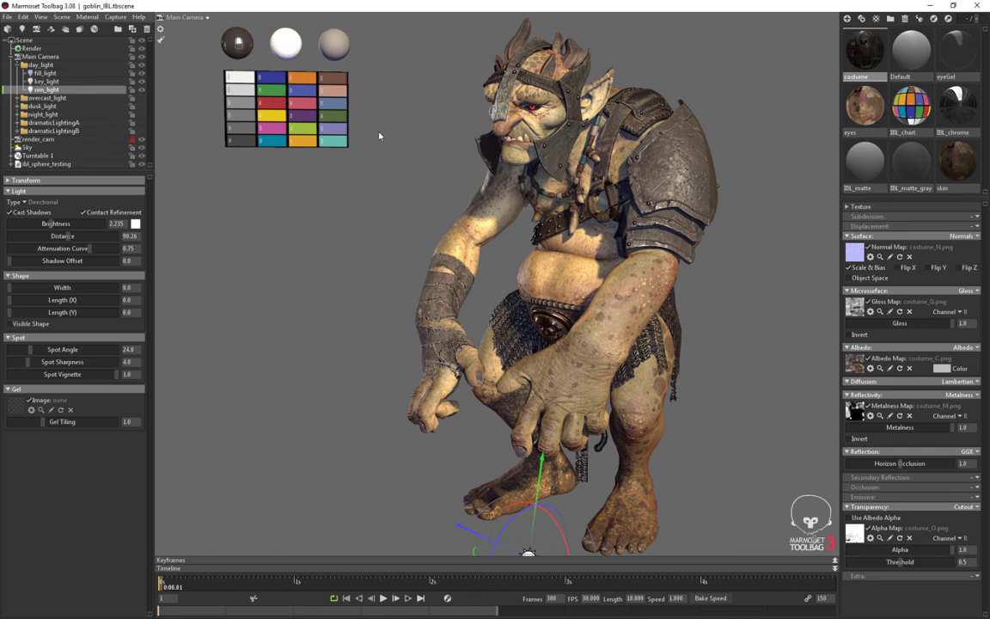
left_click(310, 317)
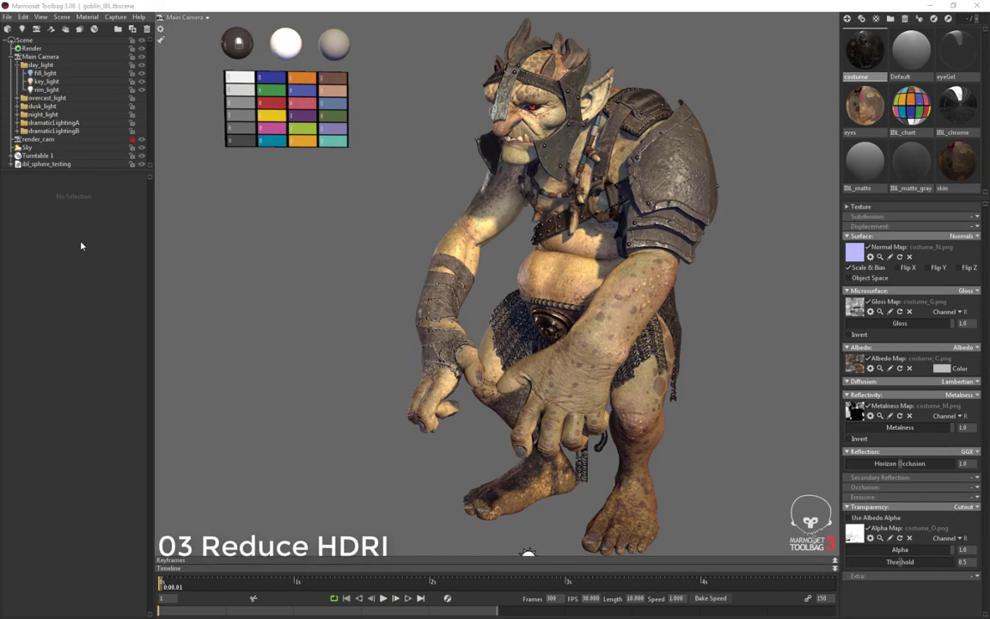
Hide and collapse the day_light group, and show the Sky object's light settings
left_click(142, 68)
left_click(17, 65)
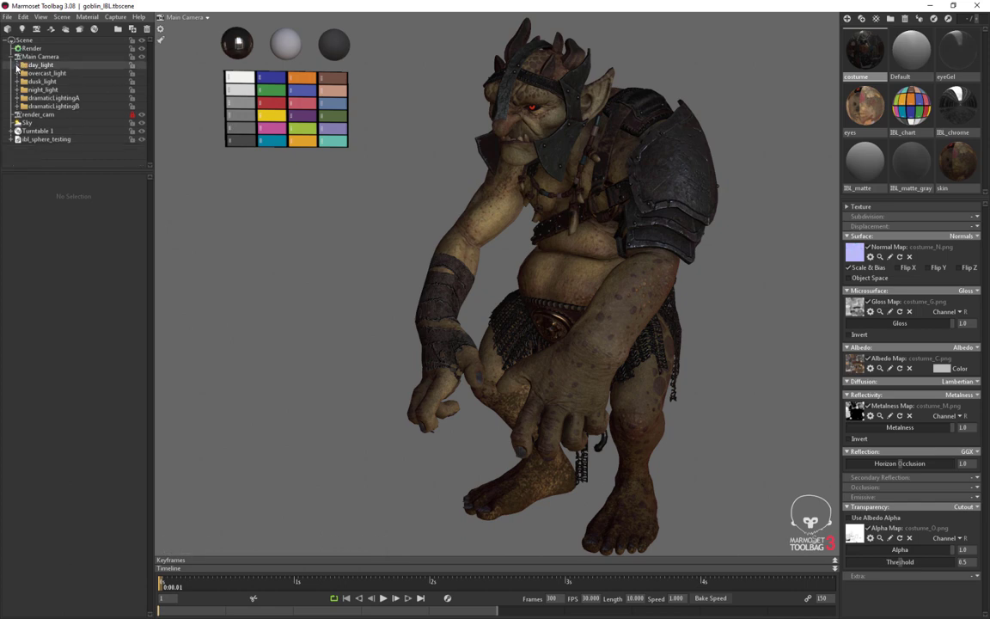
left_click(31, 122)
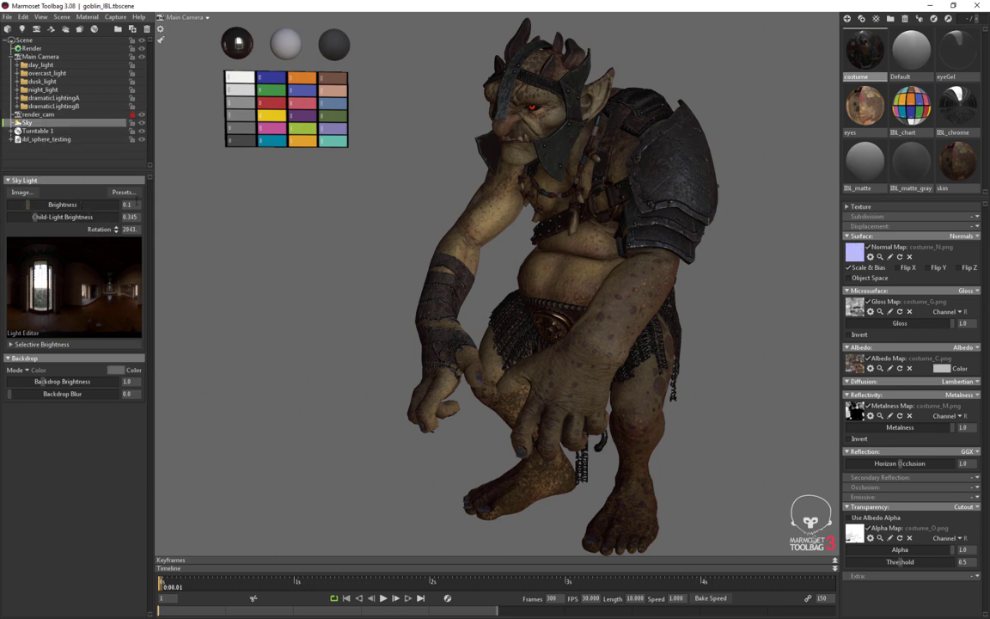
Try the Blurred Sky backdrop mode, return the backdrop to Color, and deselect the Sky
left_click(29, 371)
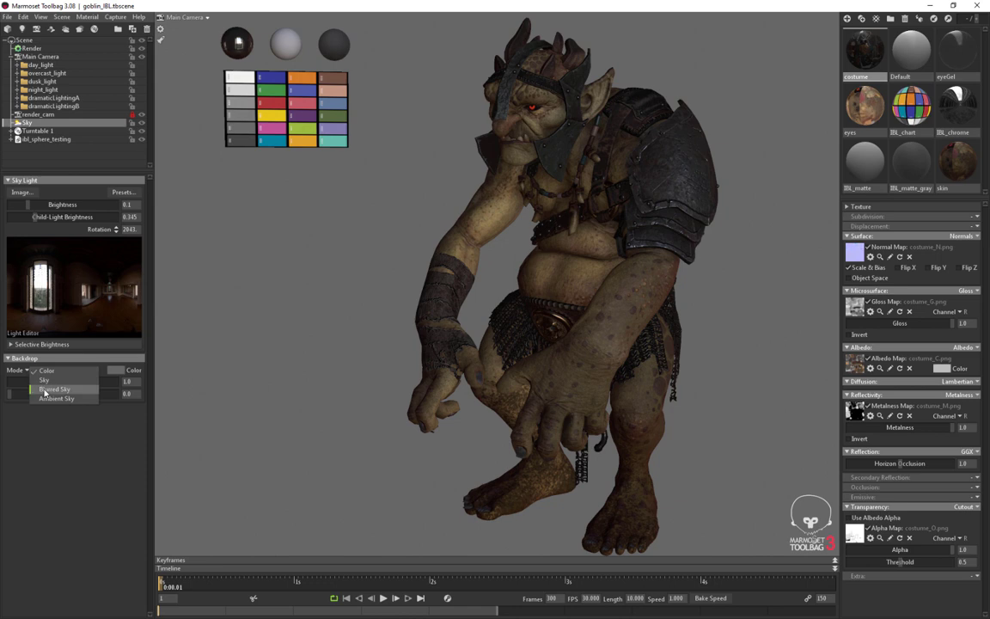
left_click(45, 389)
left_click(30, 371)
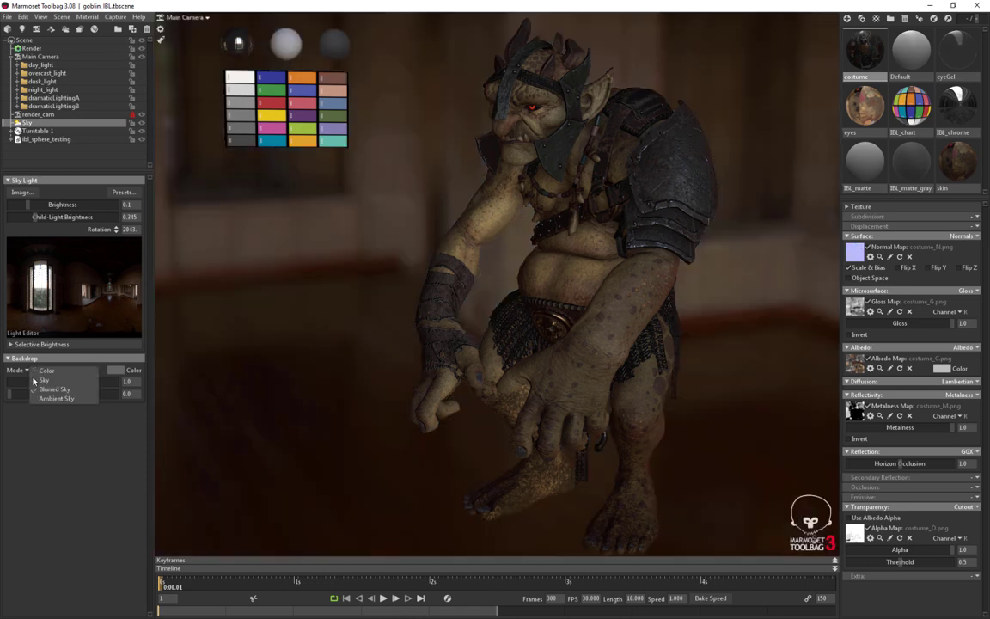
left_click(36, 379)
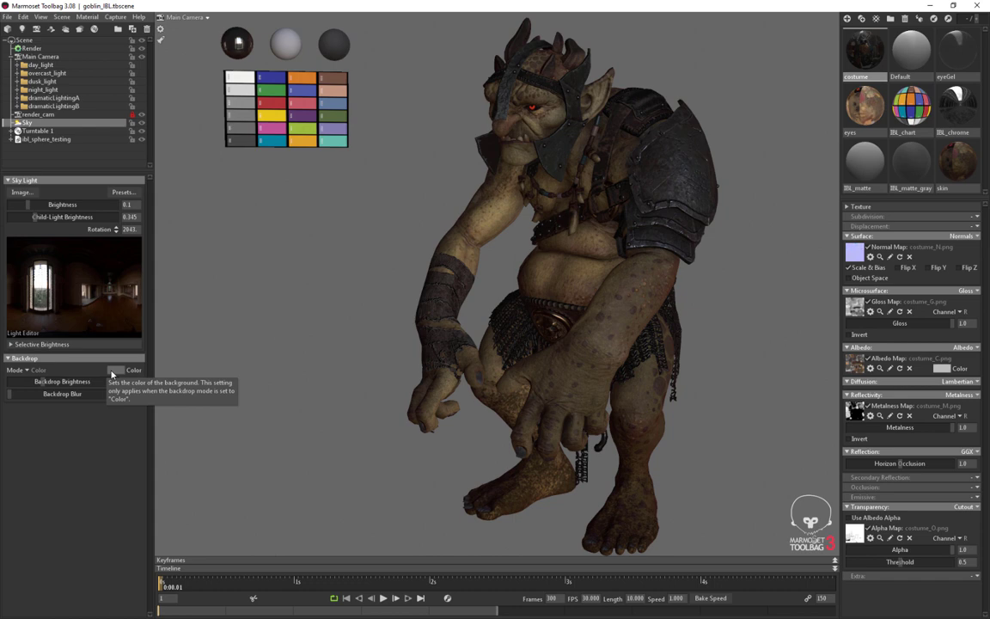
left_click(30, 371)
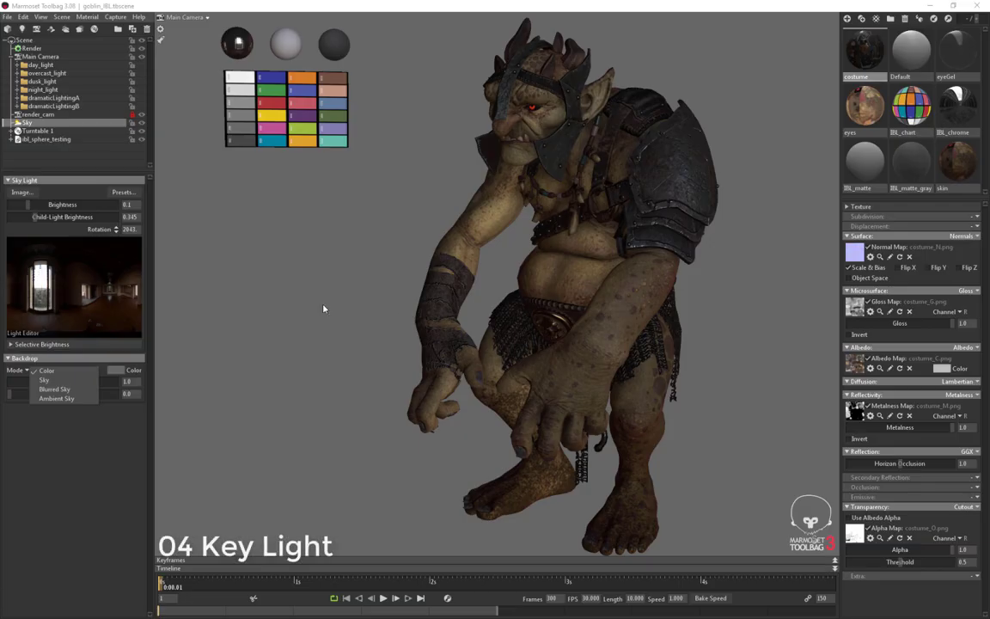
left_click(318, 303)
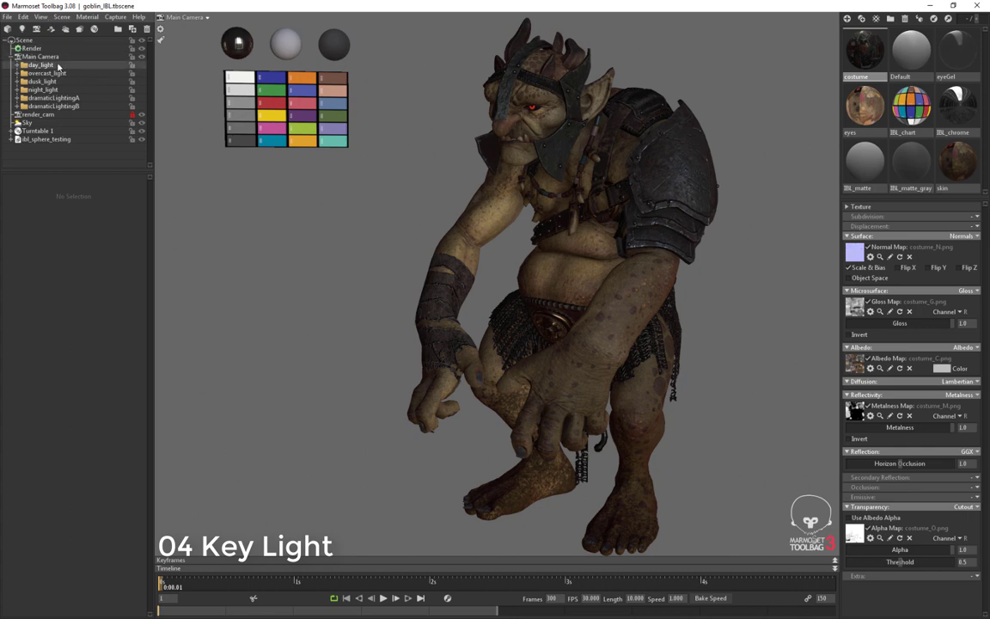
Add a new light to the scene and set its type to Directional
left_click(62, 17)
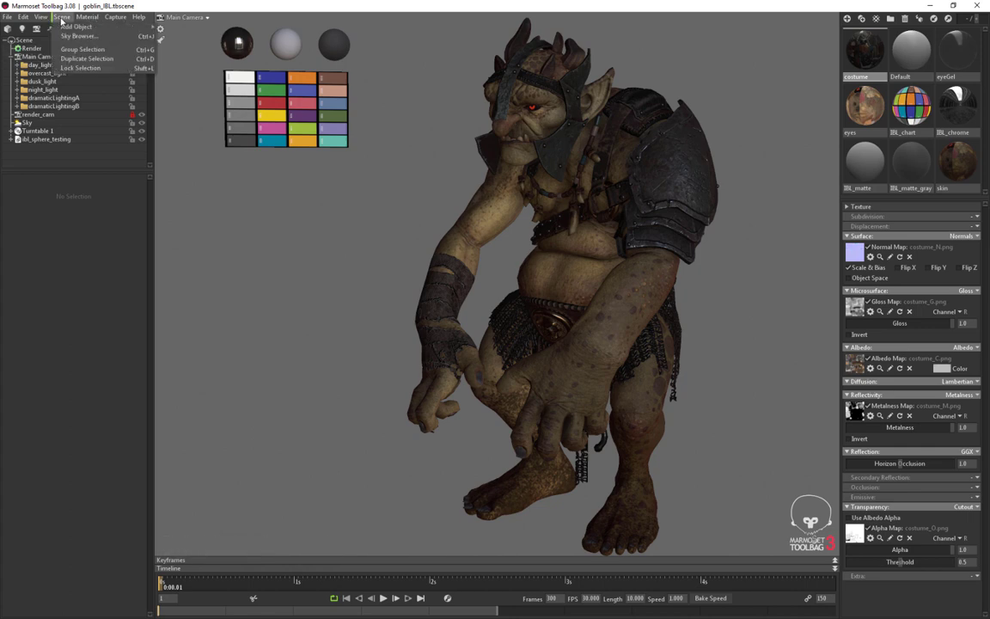
mouse_move(64, 28)
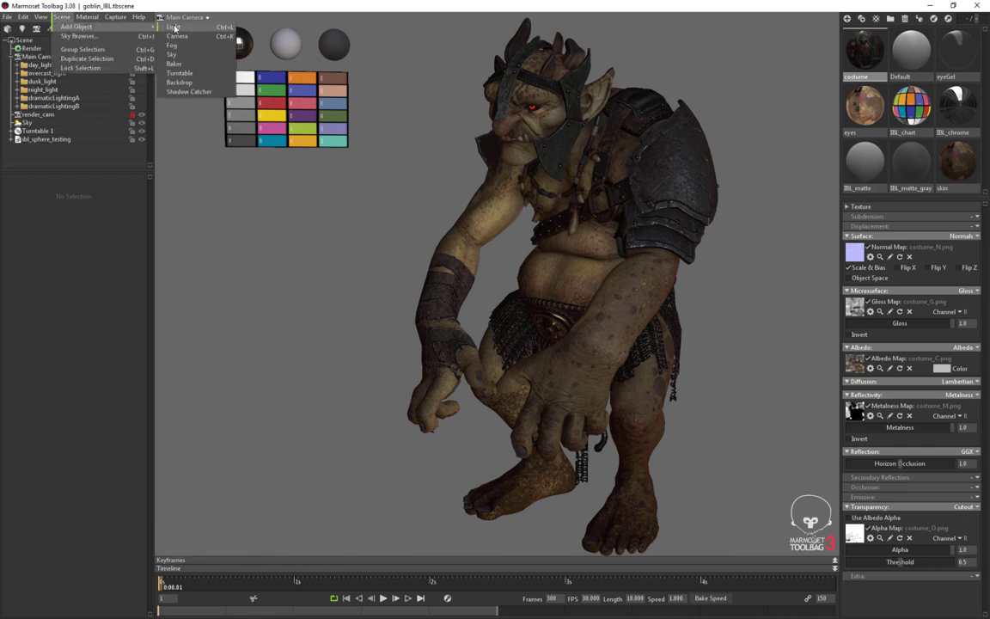
left_click(200, 33)
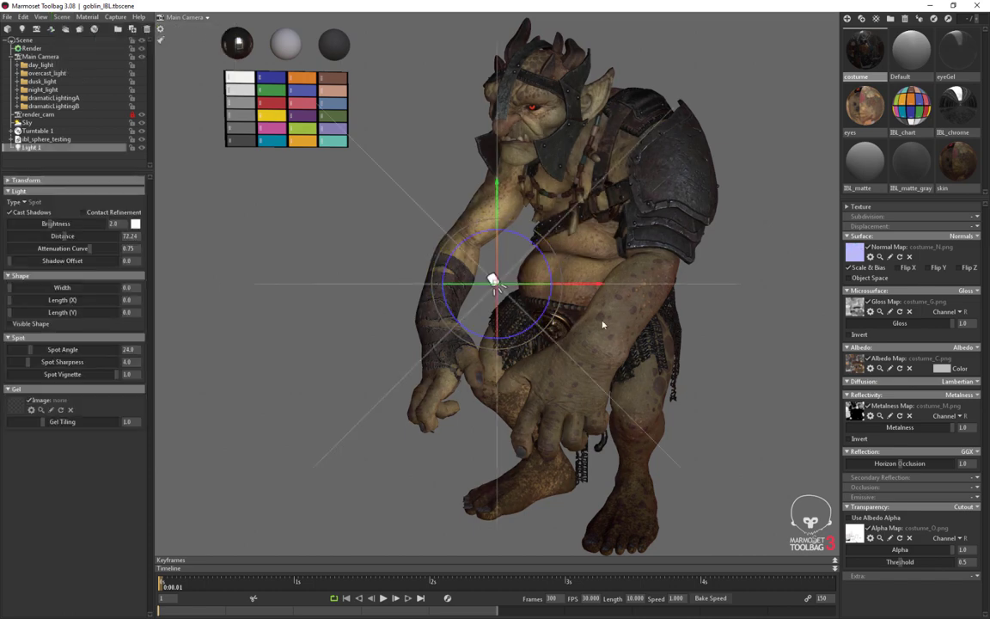
left_click(27, 203)
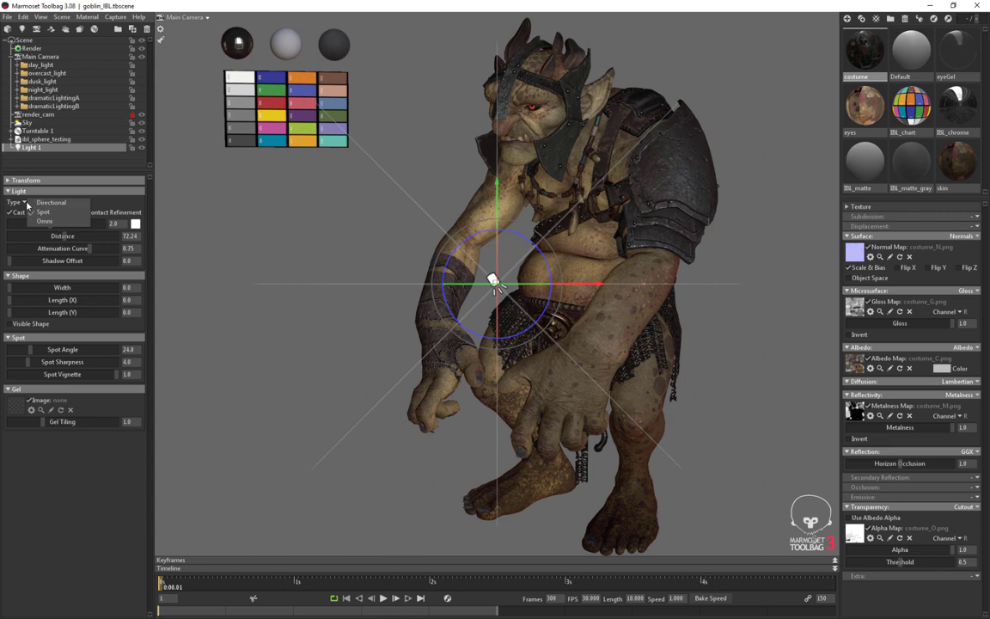
left_click(43, 212)
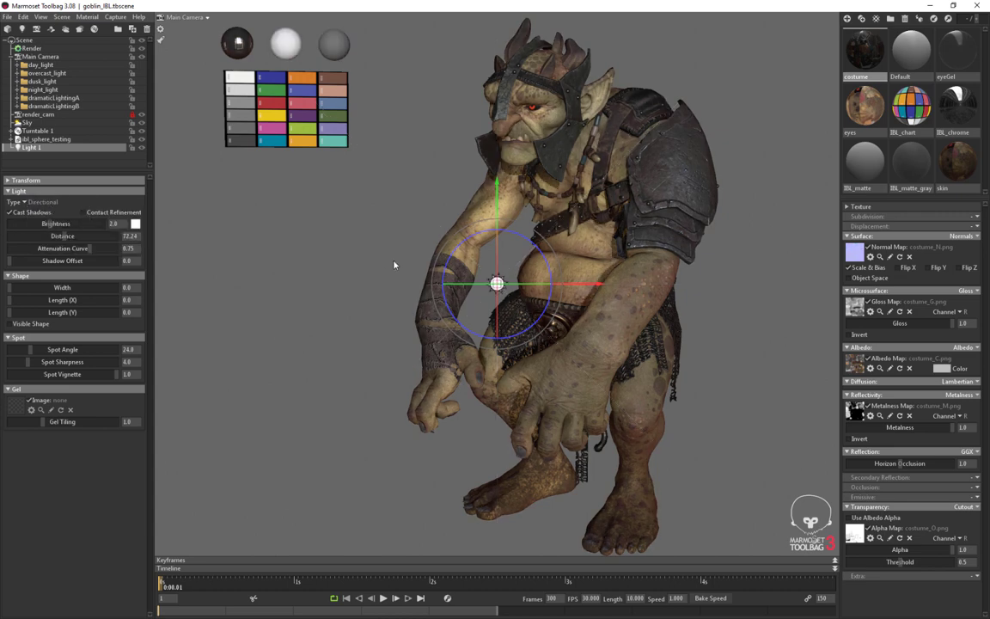
Move the directional key light out beside the goblin's armored shoulder, angle its beam across the figure, and set its shape width to 0.272
mouse_move(497, 284)
left_mouse_down()
mouse_move(593, 372)
mouse_move(762, 316)
mouse_move(343, 115)
mouse_move(678, 442)
mouse_move(777, 352)
mouse_move(769, 337)
mouse_move(764, 432)
left_mouse_up()
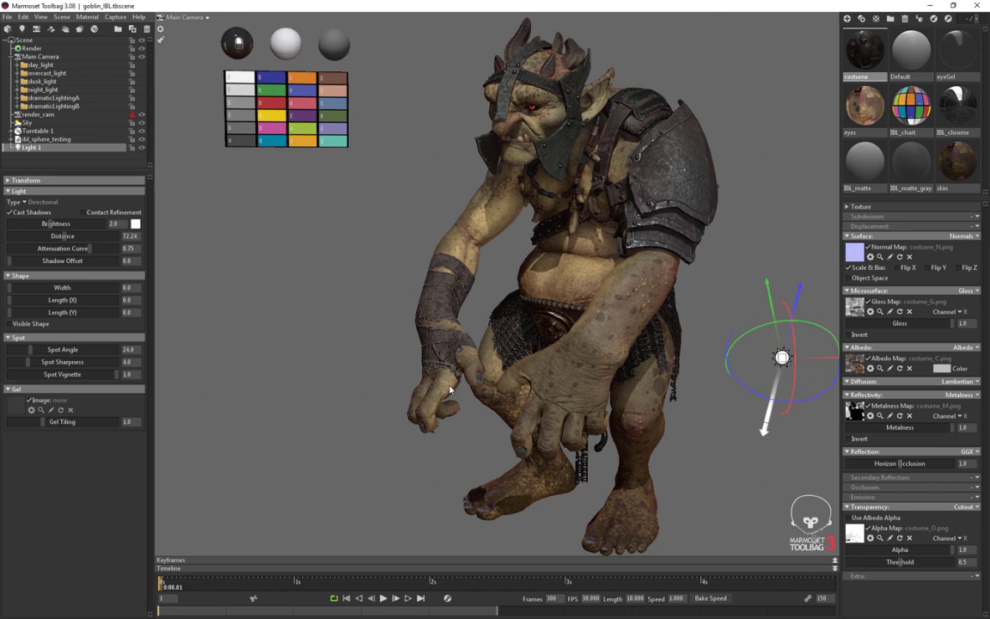
mouse_move(764, 432)
left_mouse_down()
mouse_move(735, 429)
mouse_move(737, 421)
mouse_move(739, 429)
left_mouse_up()
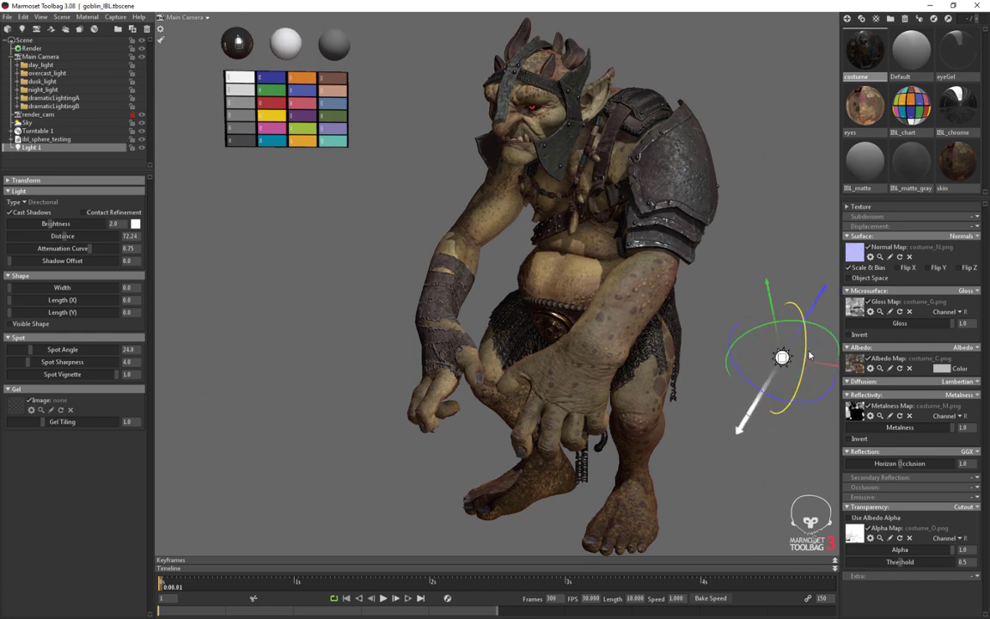
mouse_move(810, 354)
left_mouse_down()
mouse_move(727, 320)
mouse_move(687, 284)
mouse_move(616, 139)
left_mouse_up()
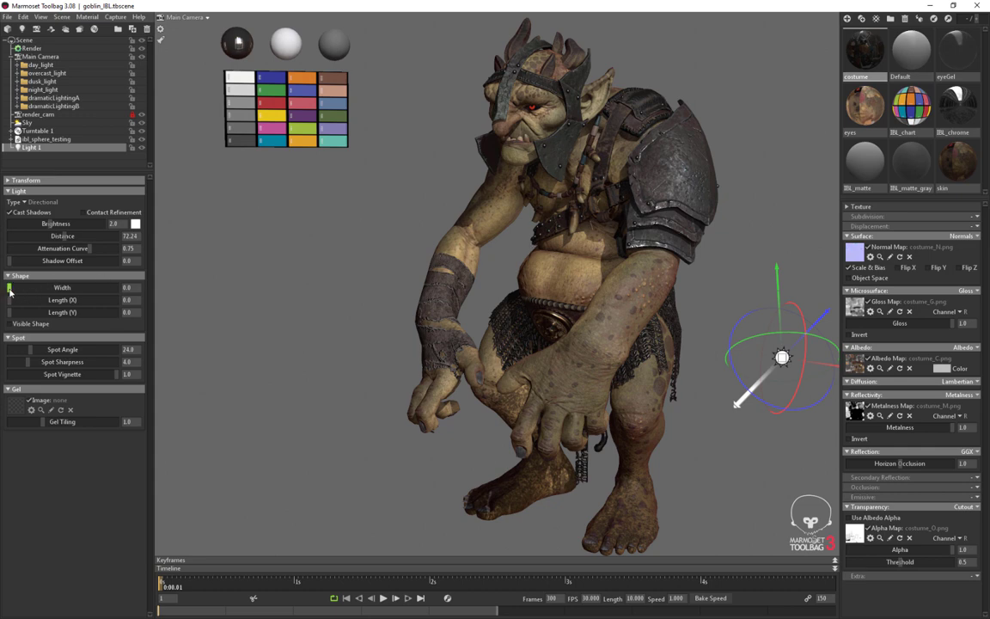
mouse_move(10, 288)
left_mouse_down()
mouse_move(25, 288)
mouse_move(15, 292)
left_mouse_up()
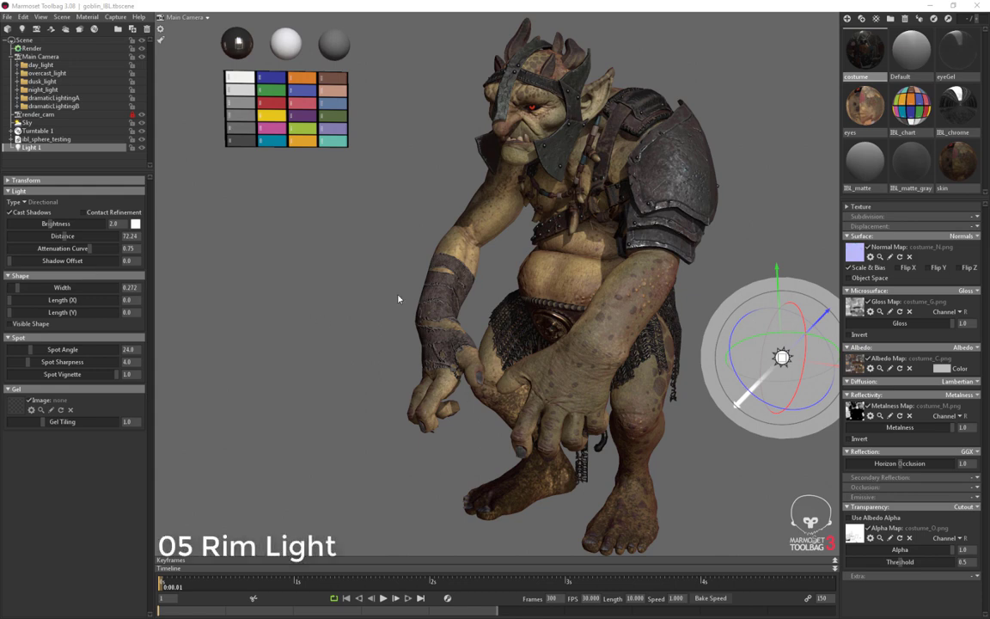
Add a second light of type Directional and rotate it so it rims the goblin from behind, opposite the key light
left_click(60, 17)
mouse_move(64, 26)
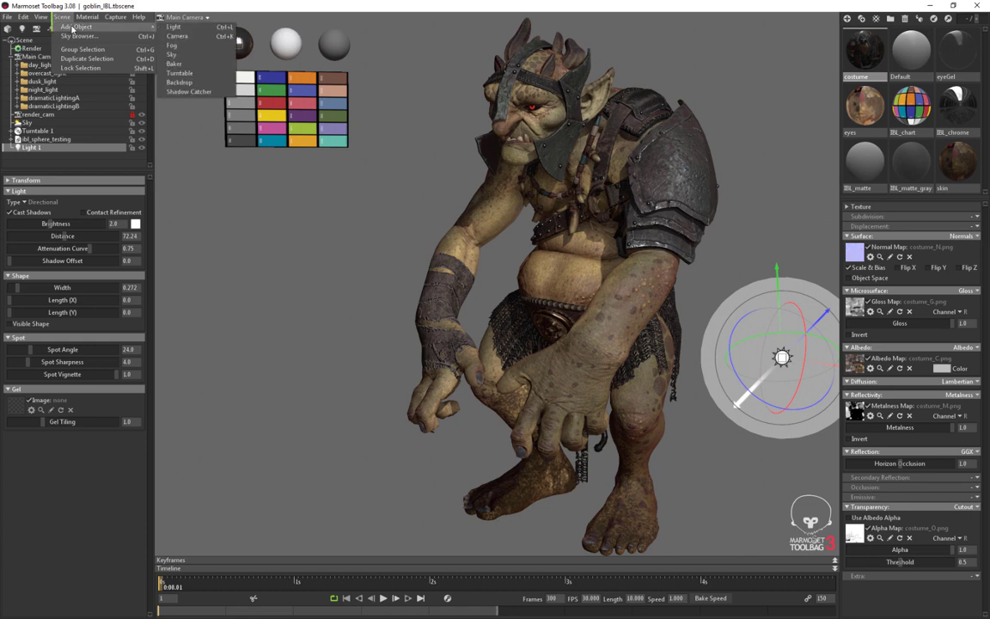
left_click(181, 30)
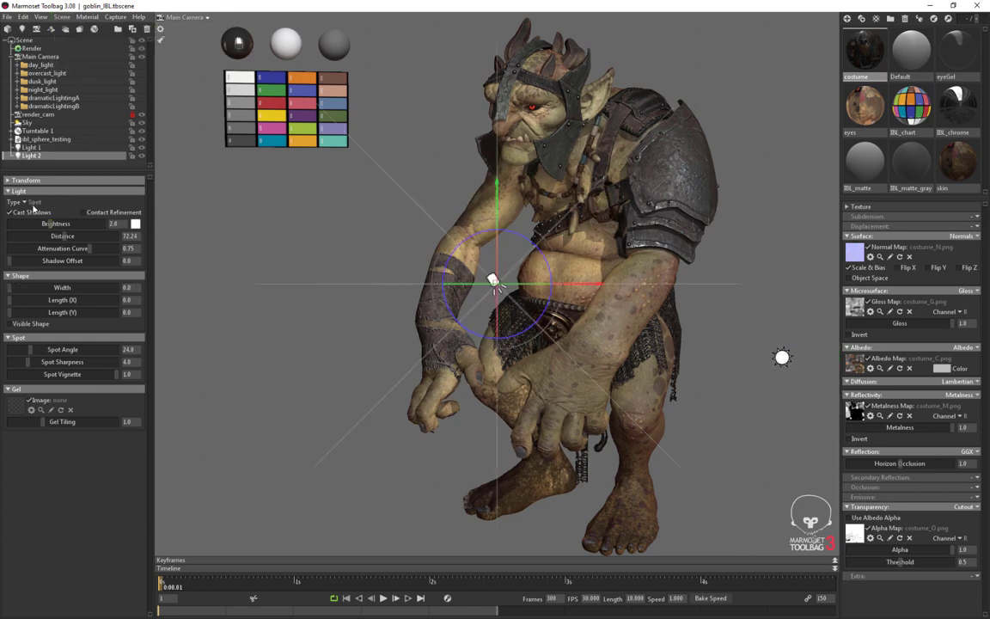
left_click(33, 204)
left_click(49, 188)
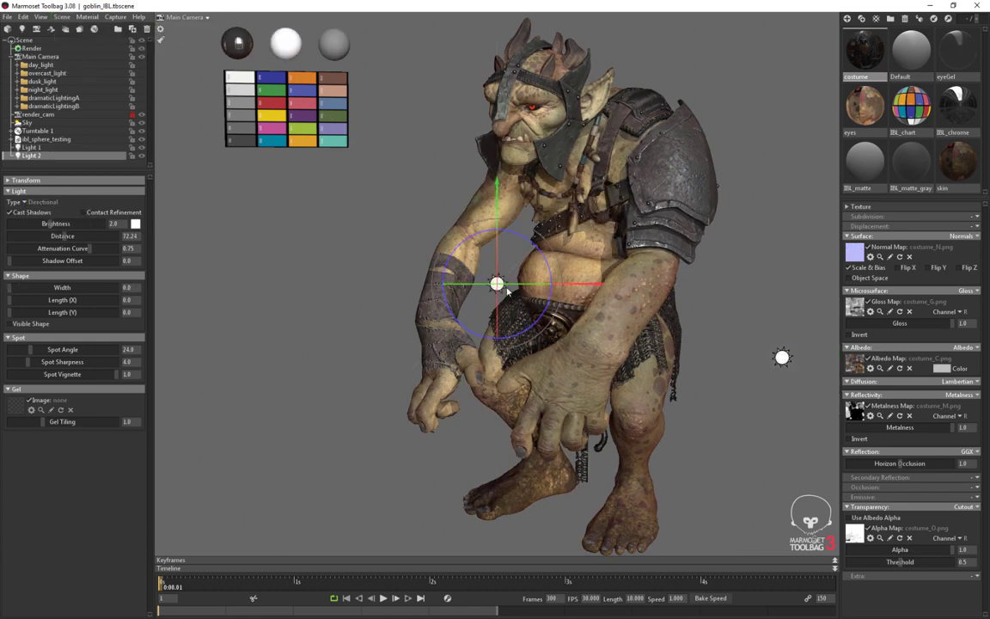
left_click_drag(516, 284, 410, 257)
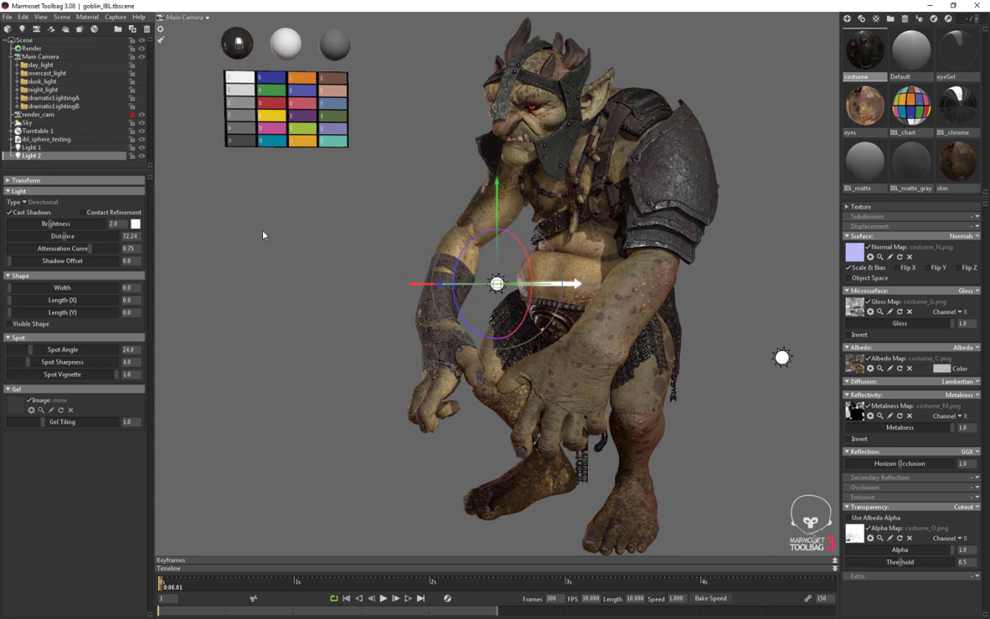
Tint the rim light pure green (00ff00), raise its brightness to 8.577, and fine-tune the angle of its beam
left_click(135, 223)
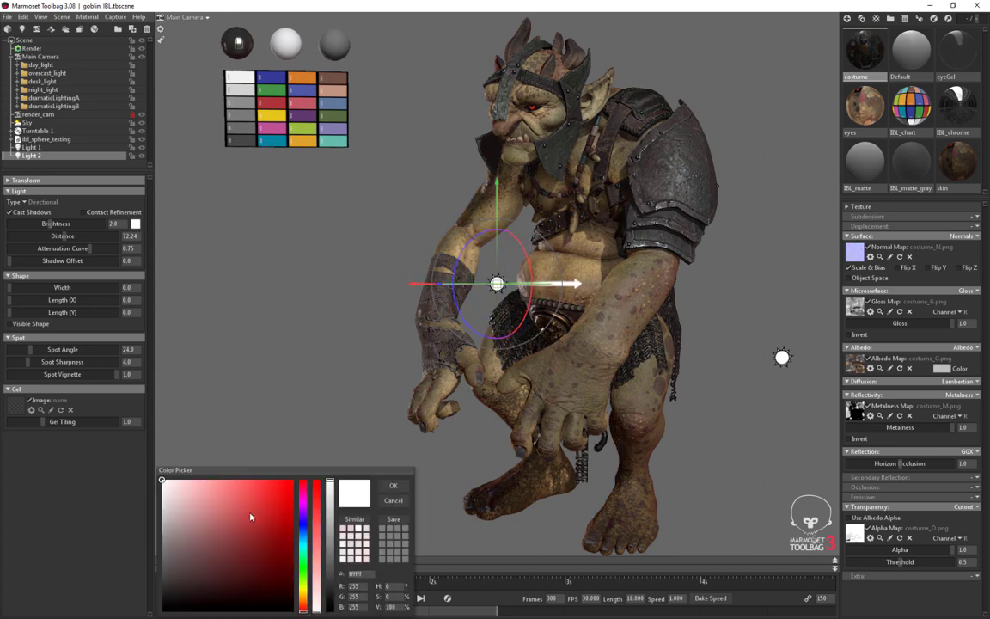
left_click(305, 567)
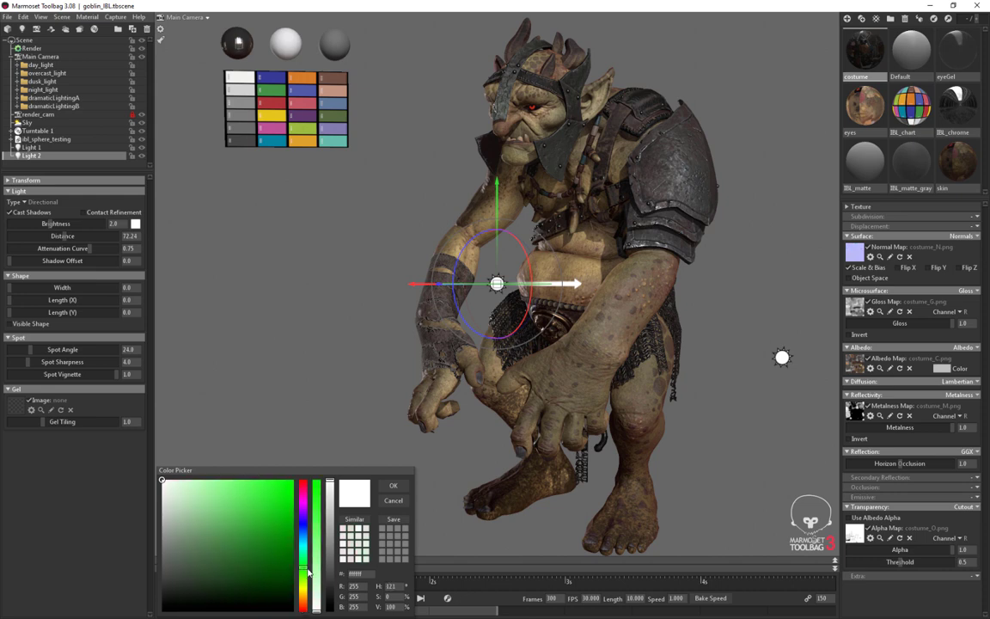
left_click_drag(278, 521, 294, 480)
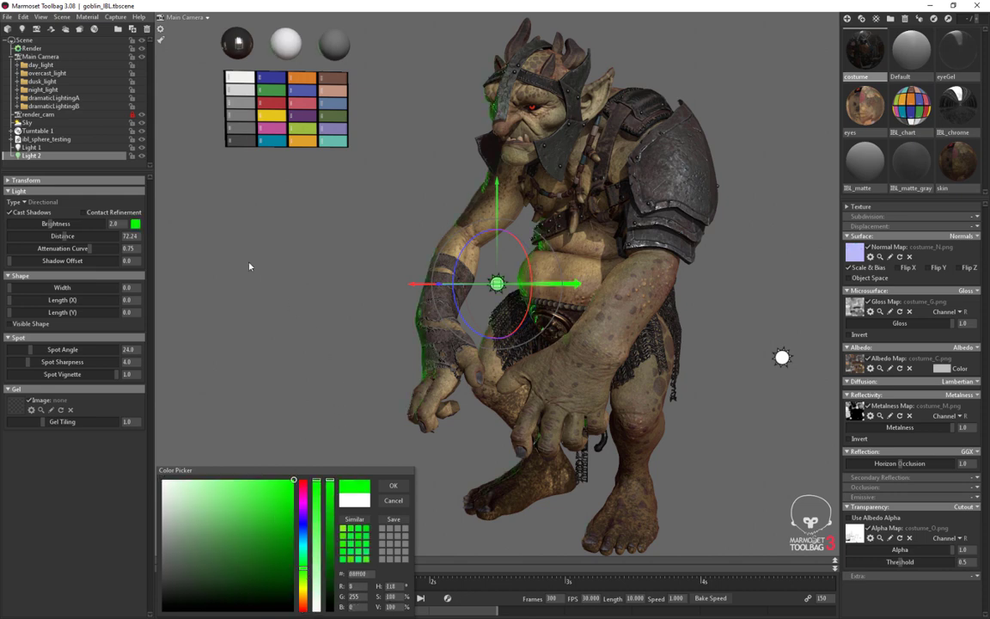
left_click_drag(50, 224, 62, 223)
left_click_drag(516, 258, 452, 258)
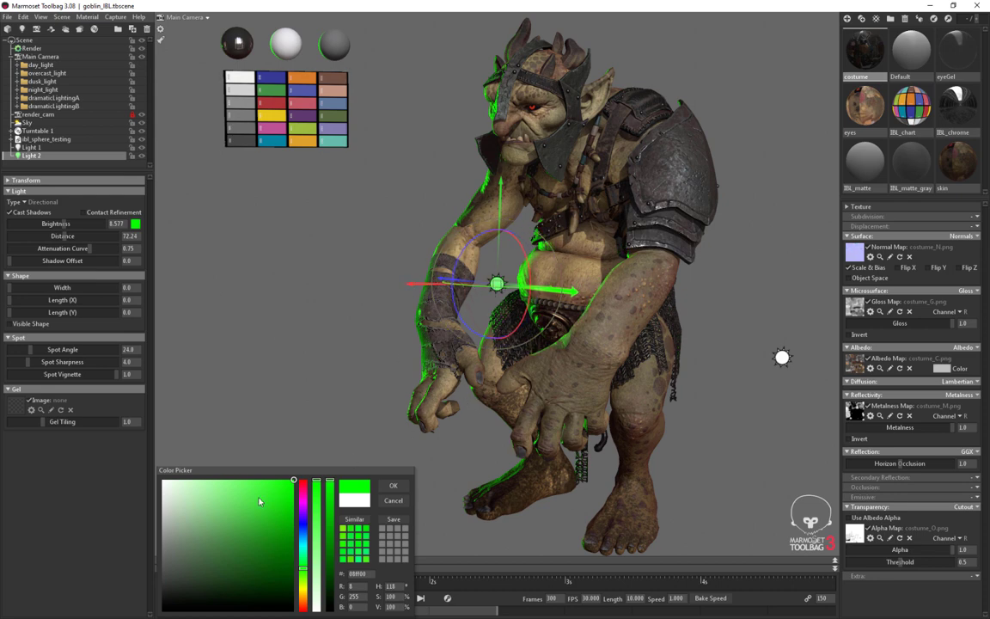
Return the rim light's color to white, lower its brightness to about 6.8, and clear the selection
left_click_drag(254, 497, 96, 474)
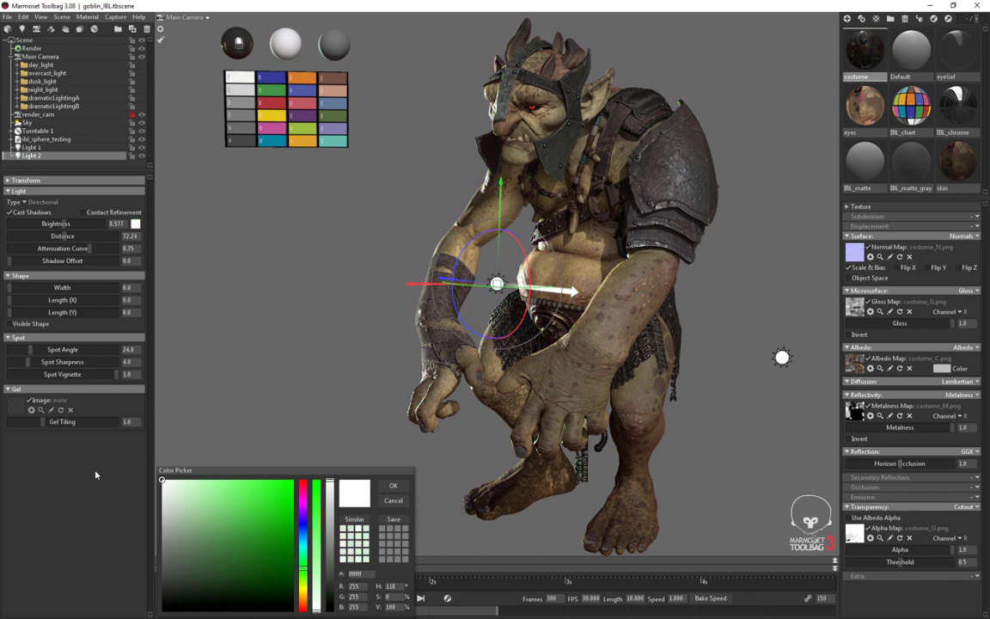
left_click(393, 486)
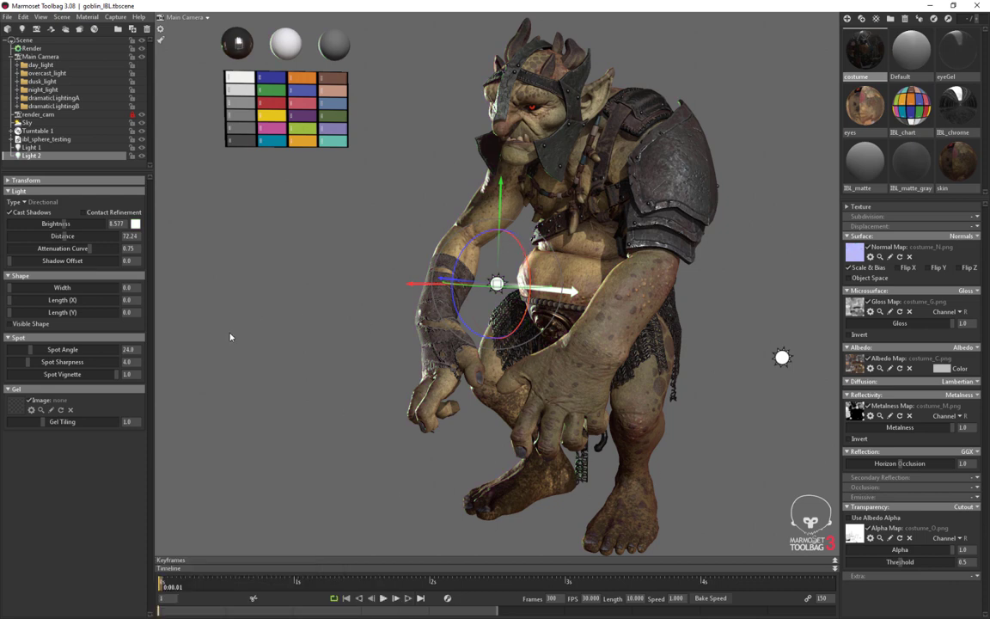
left_click_drag(59, 222, 62, 224)
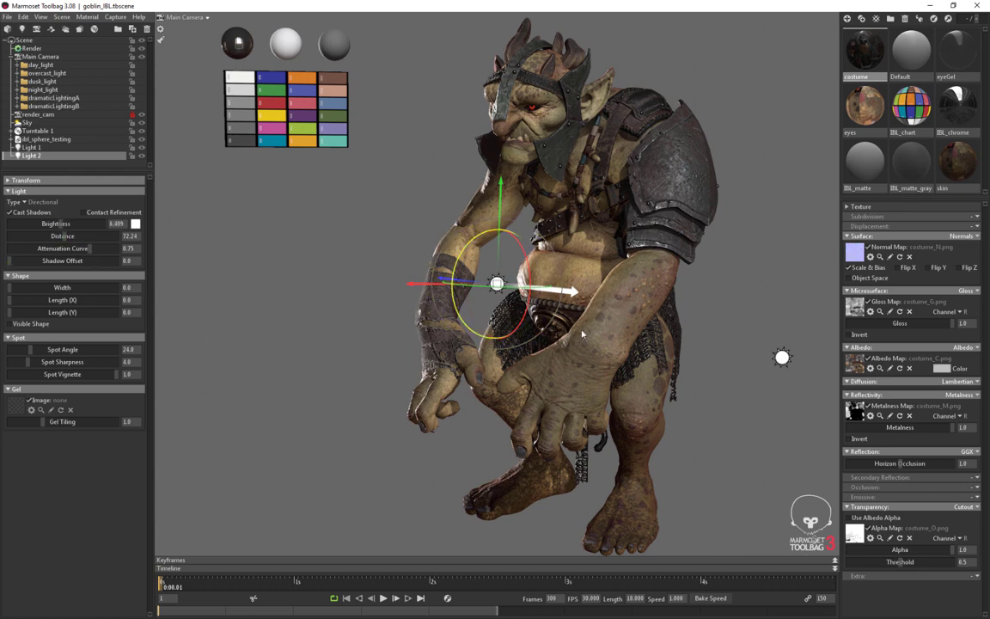
left_click(457, 386)
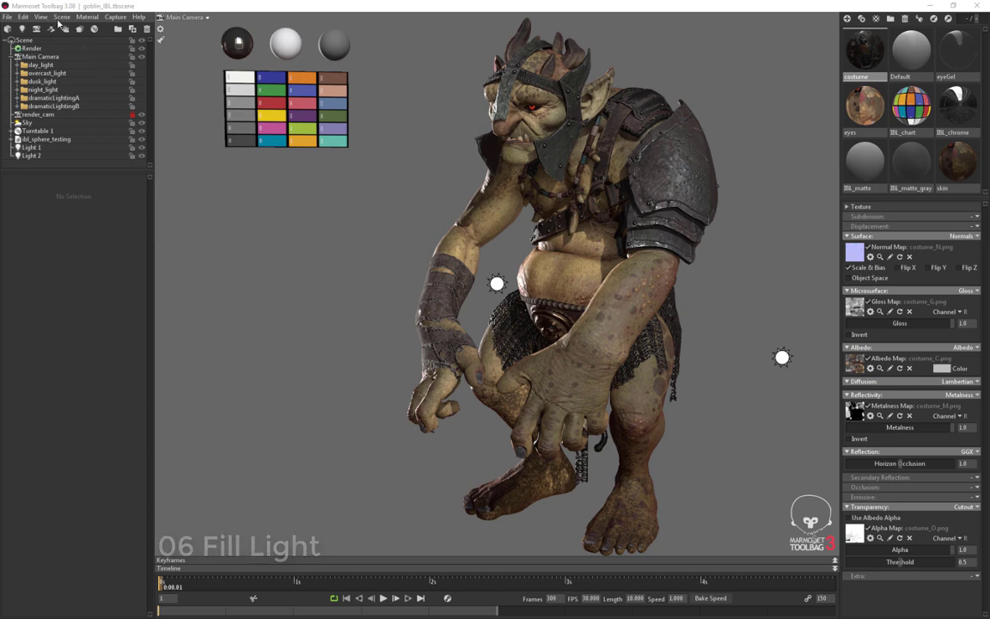
Add a third light of type Omni and place it low in front of the goblin, on the side facing away from the key light
left_click(62, 17)
mouse_move(78, 26)
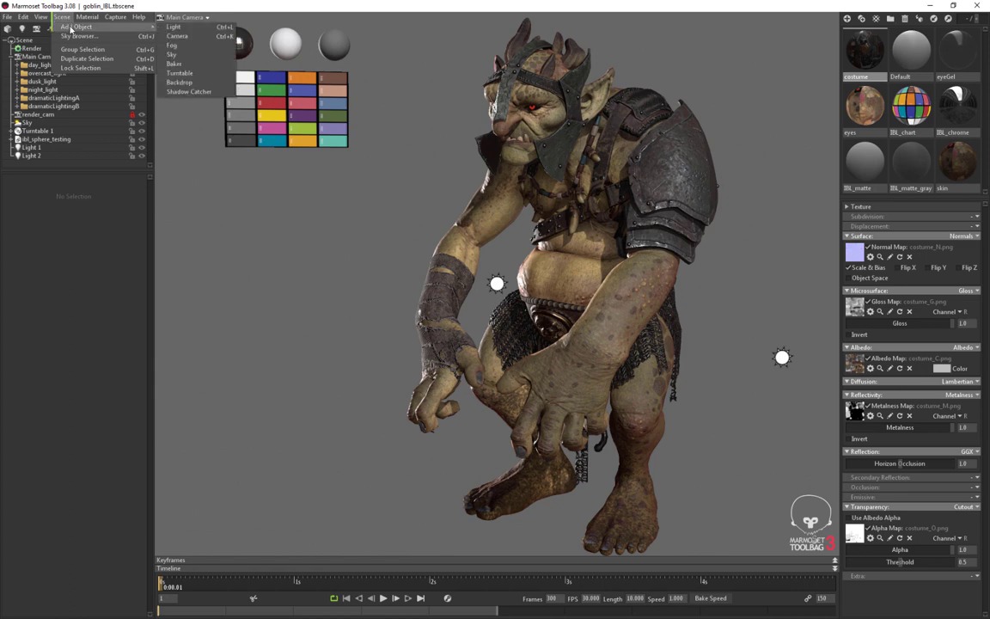
left_click(155, 27)
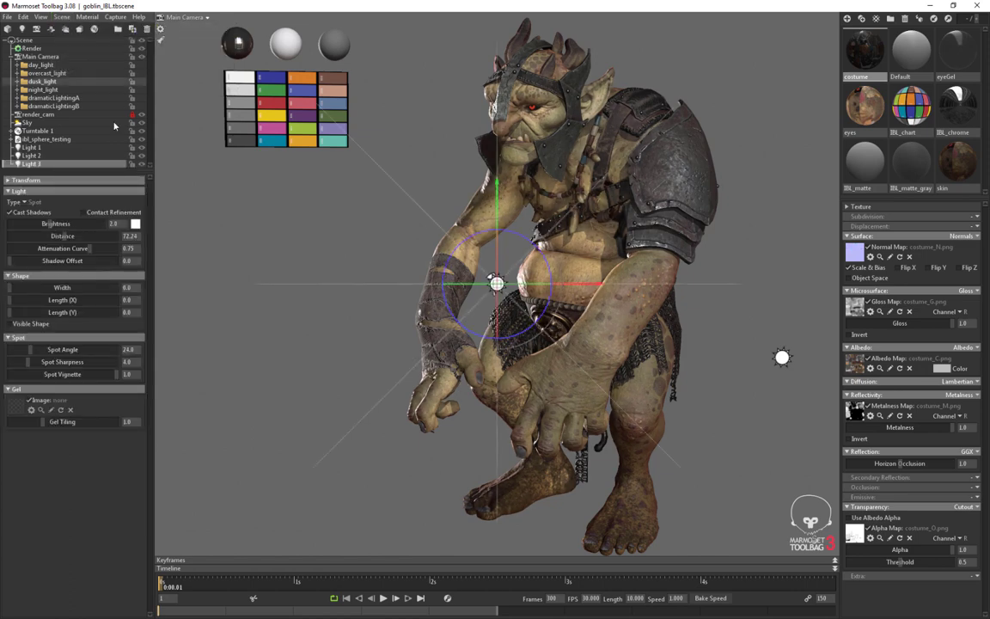
left_click(31, 202)
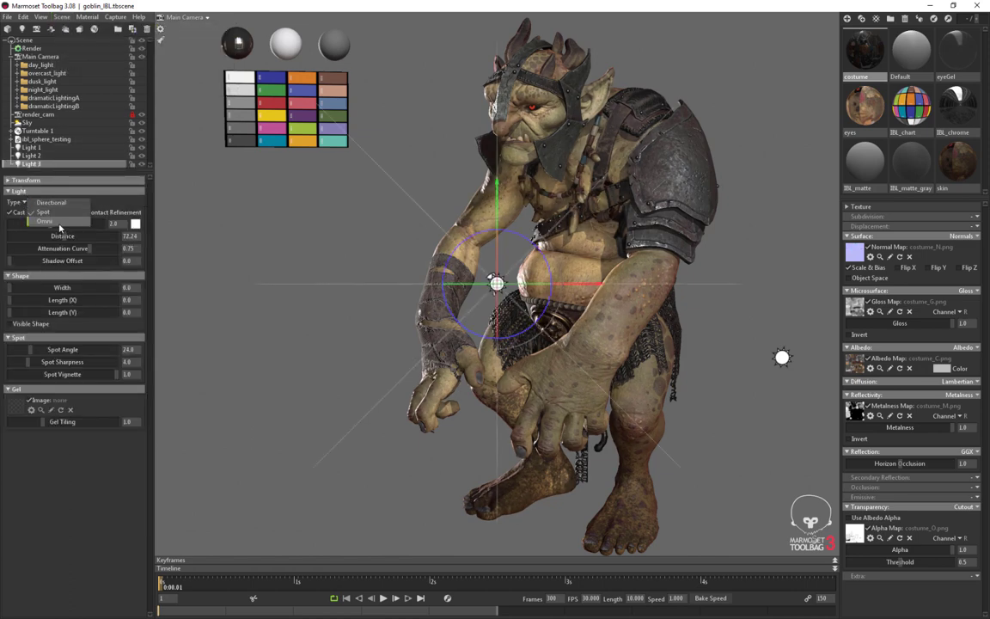
left_click(45, 222)
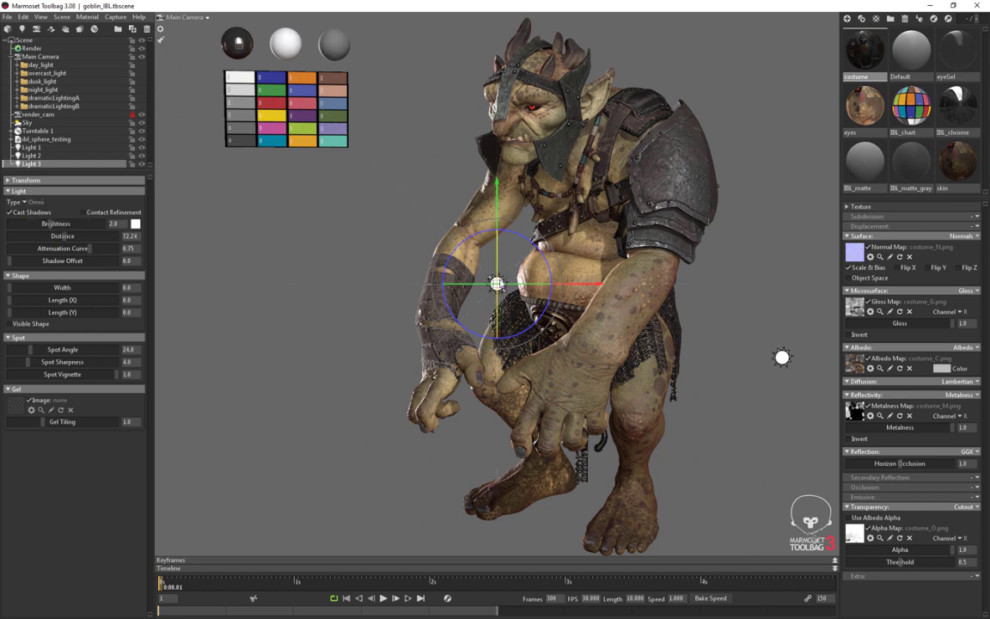
left_click_drag(497, 284, 255, 492)
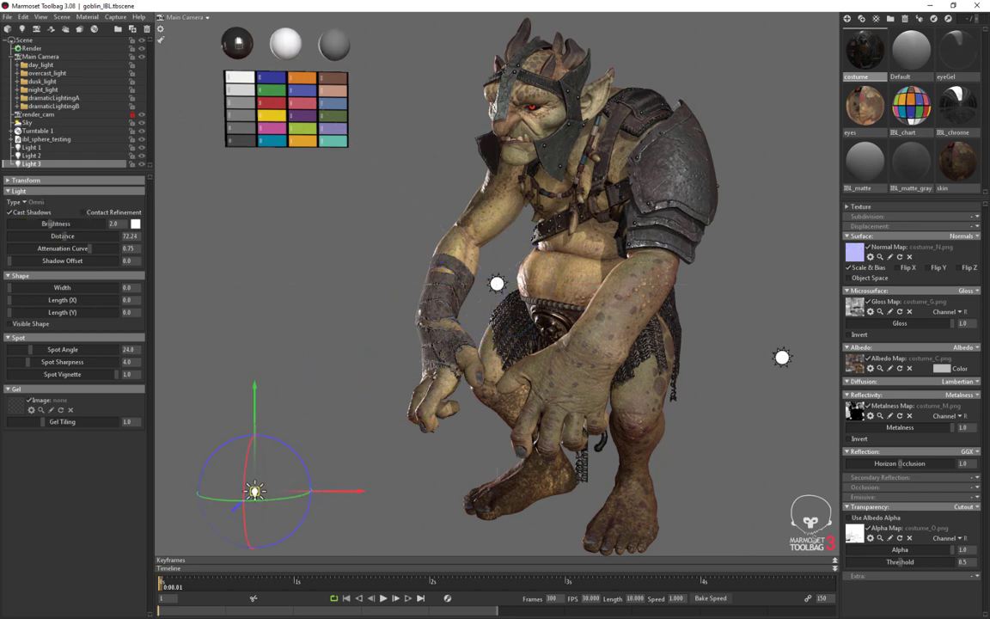
Tint the omni fill light pure red (ff0000) and raise its brightness to 7.43
left_click(254, 491)
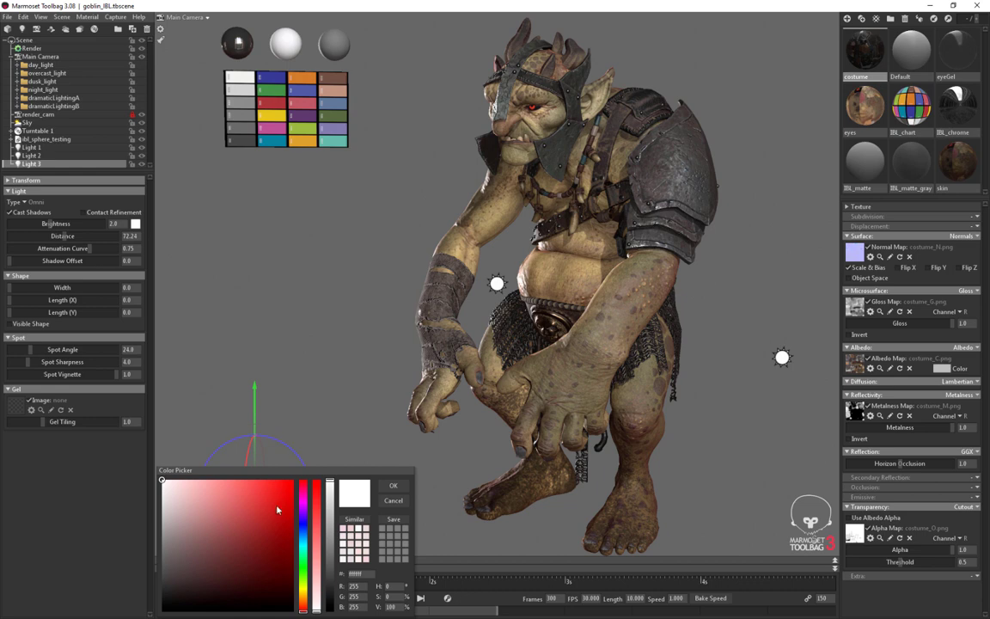
left_click_drag(276, 509, 306, 456)
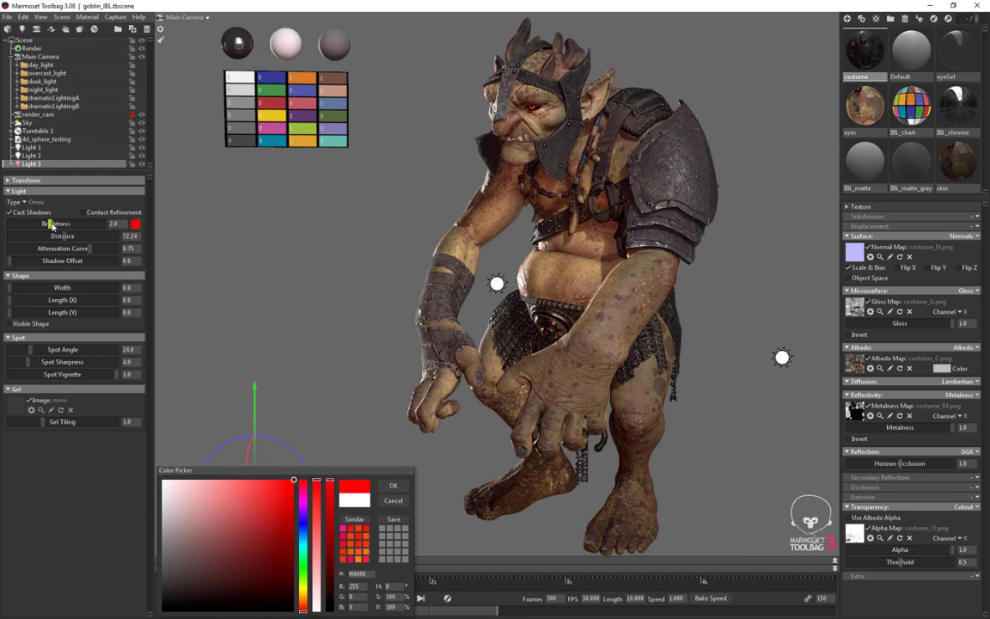
left_click_drag(55, 223, 60, 224)
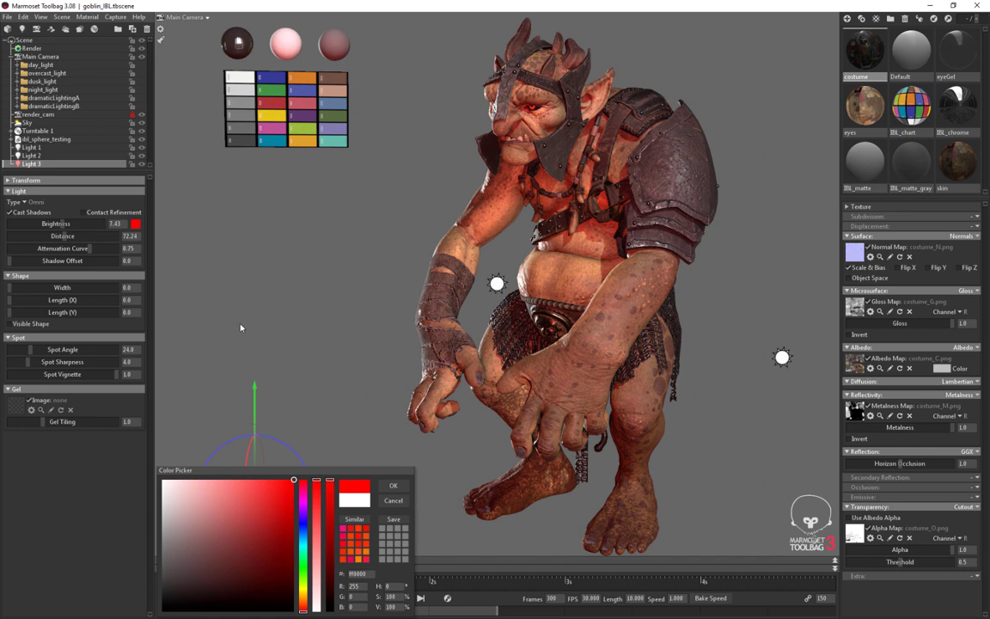
Return the omni fill light's color to white
left_click(135, 223)
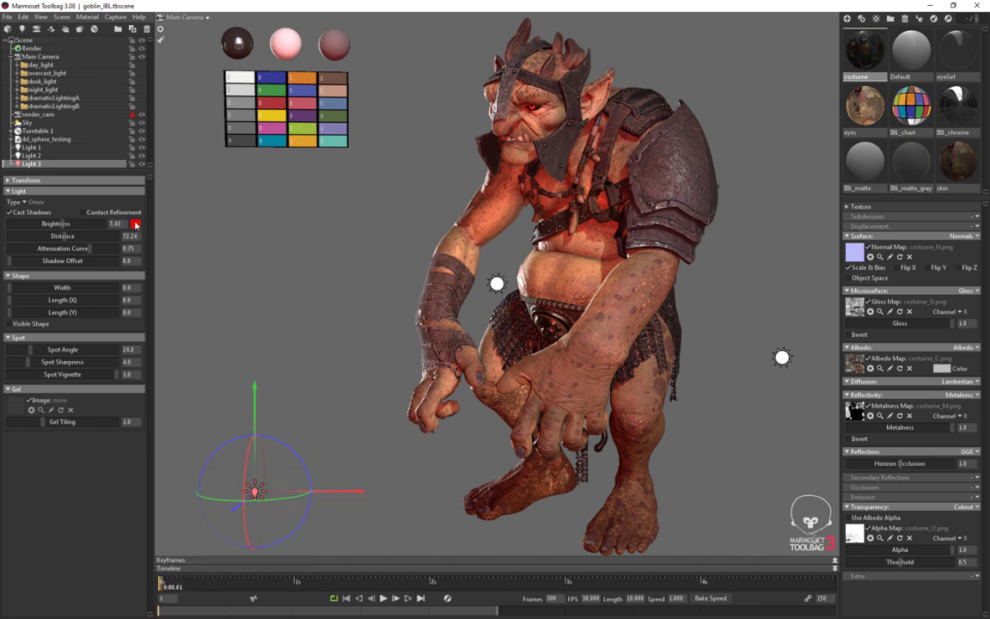
left_click(135, 223)
left_click(165, 482)
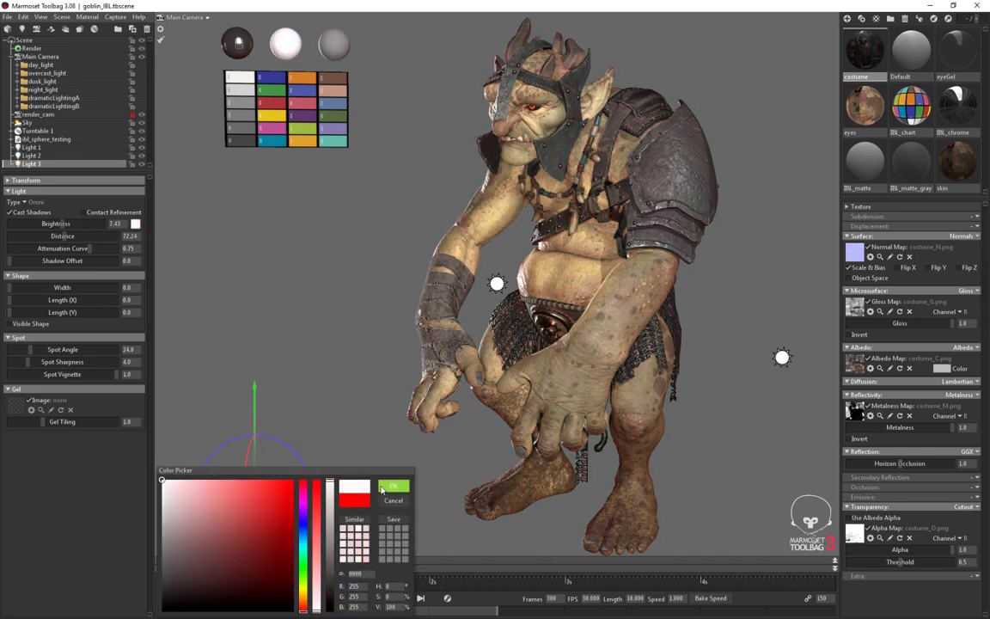
left_click(393, 485)
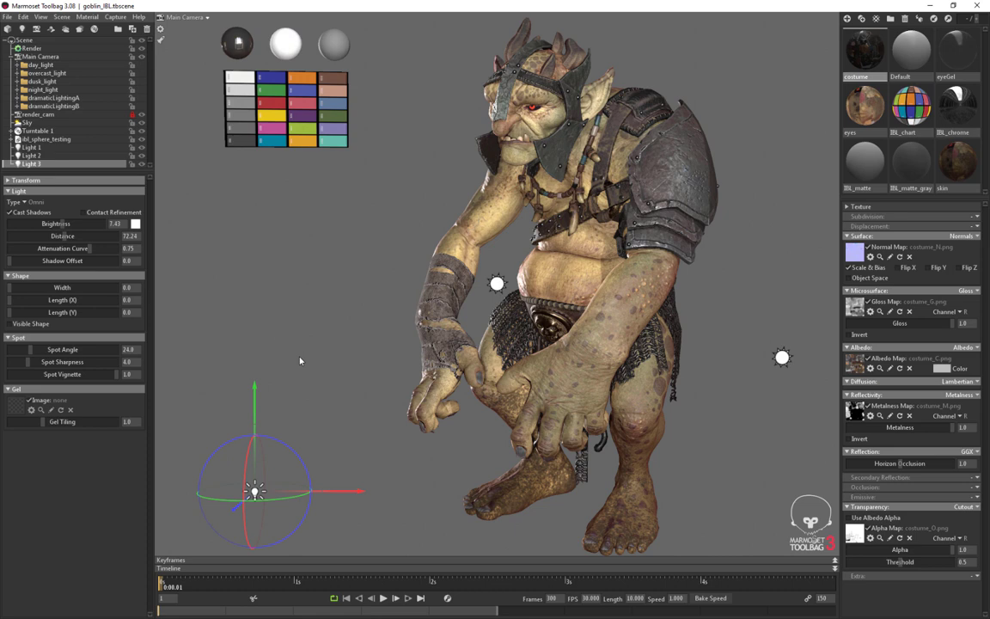
Give the key light (Light 1) a warm pale orange color, f6dbc1, and raise its brightness to about 5.5
left_click(58, 150)
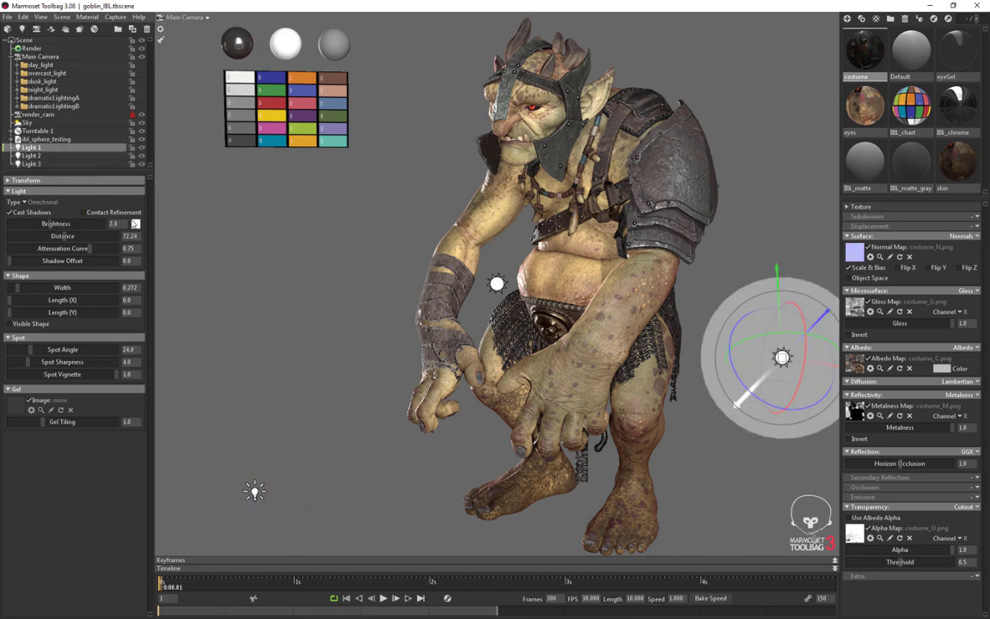
left_click(135, 224)
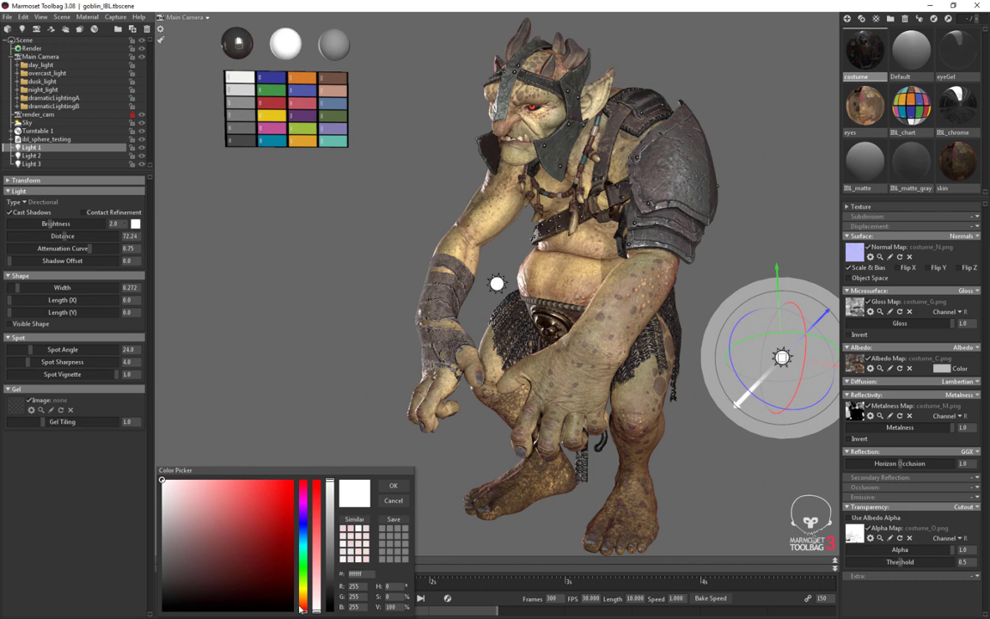
left_click(302, 604)
left_click_drag(302, 604, 301, 602)
left_click(190, 485)
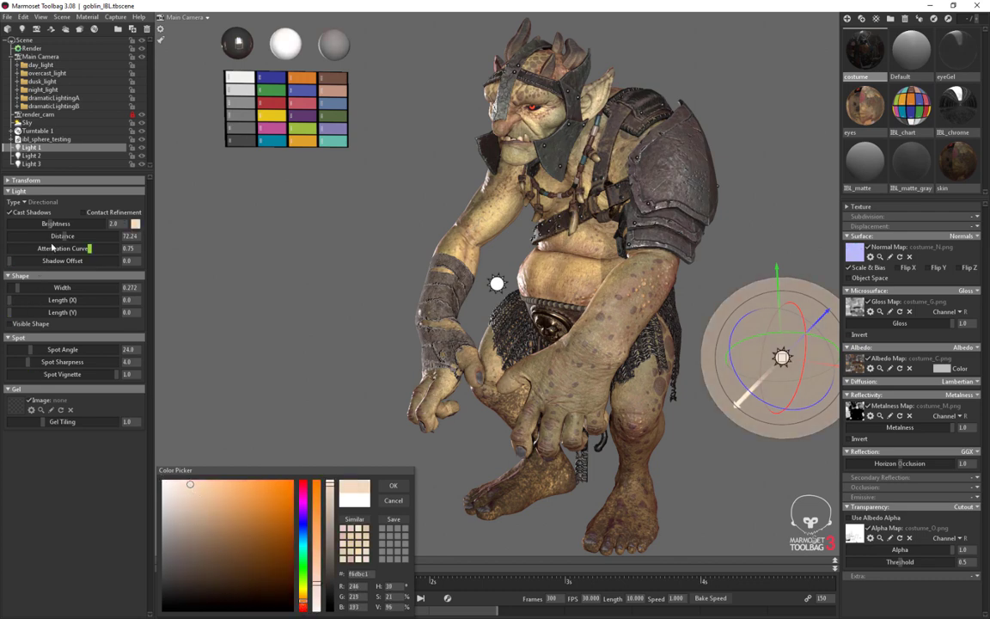
left_click_drag(53, 224, 60, 223)
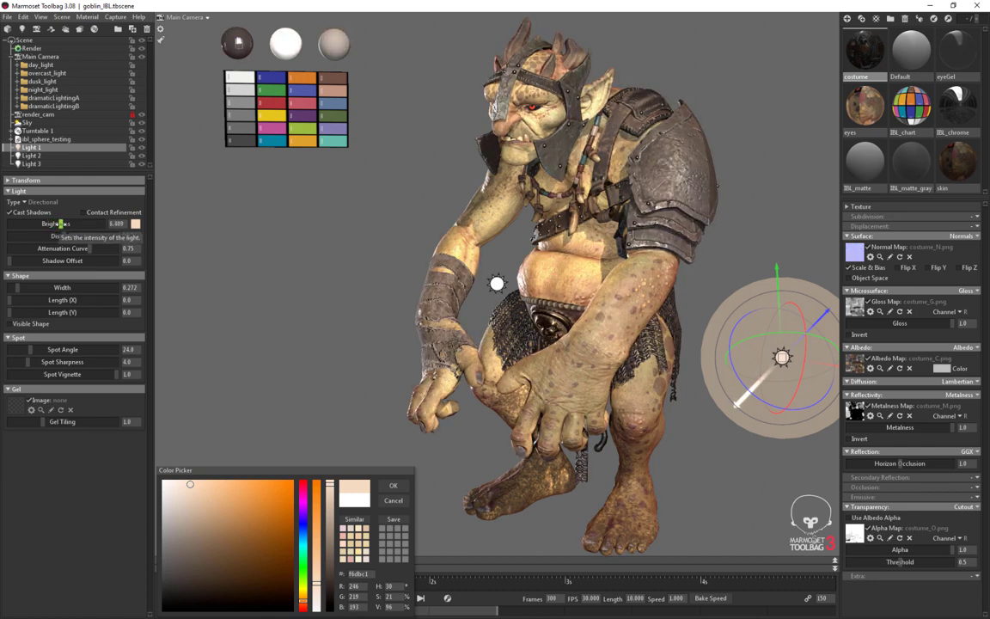
Tint the omni fill light (Light 3) a medium blue
left_click(31, 163)
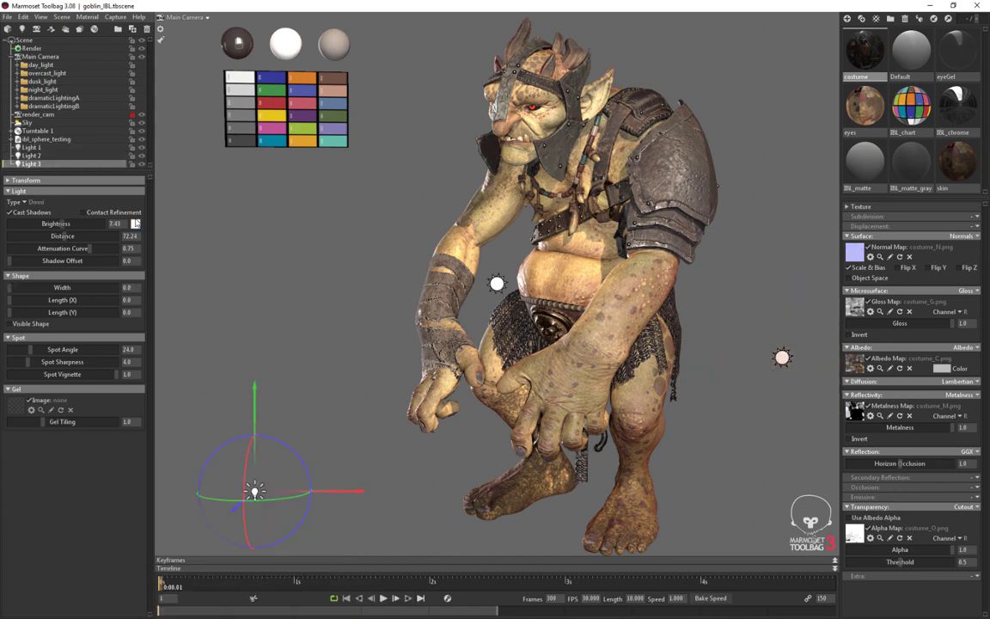
left_click(136, 223)
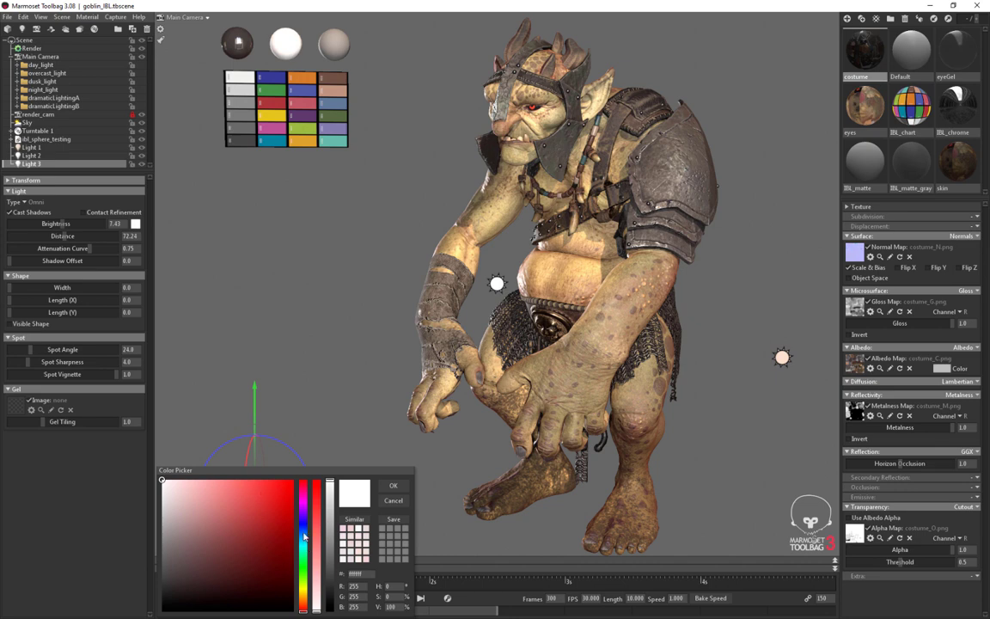
left_click_drag(249, 507, 241, 503)
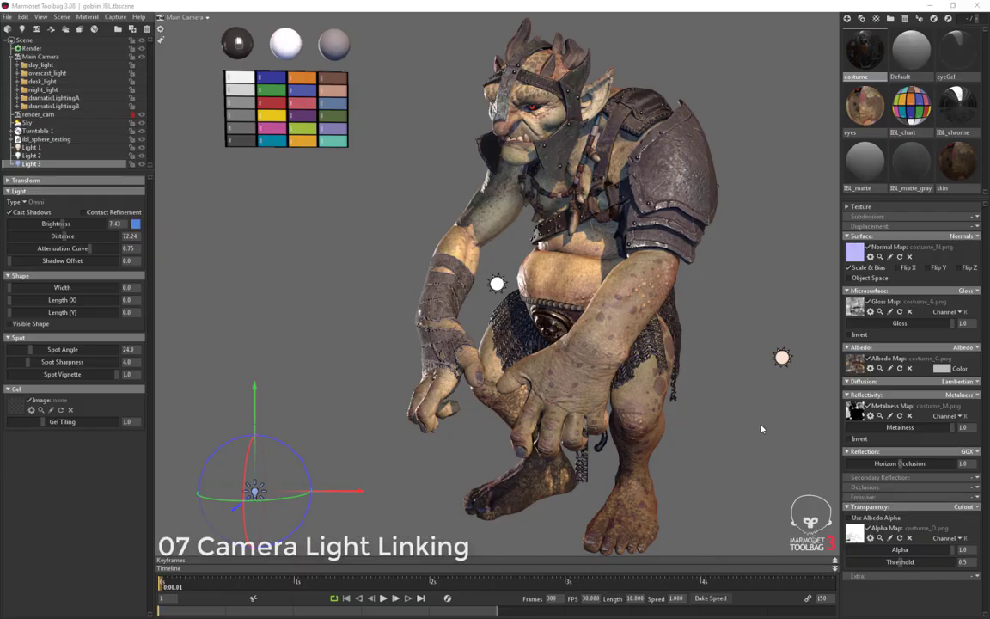
Rename the three scene lights: Light 1 as key, Light 2 as rim and Light 3 as fill
left_click(33, 147)
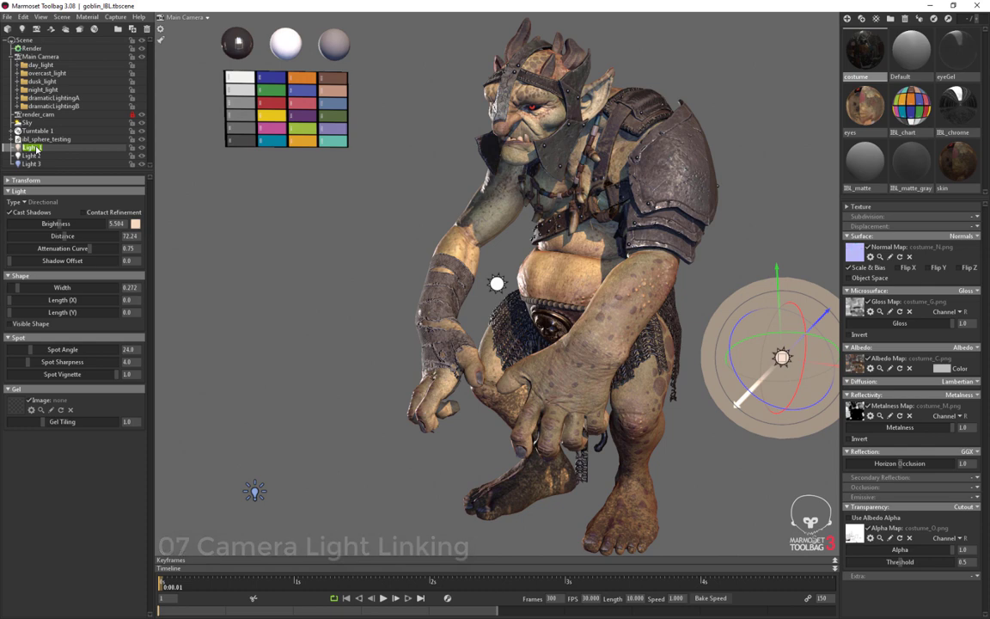
double_click(33, 148)
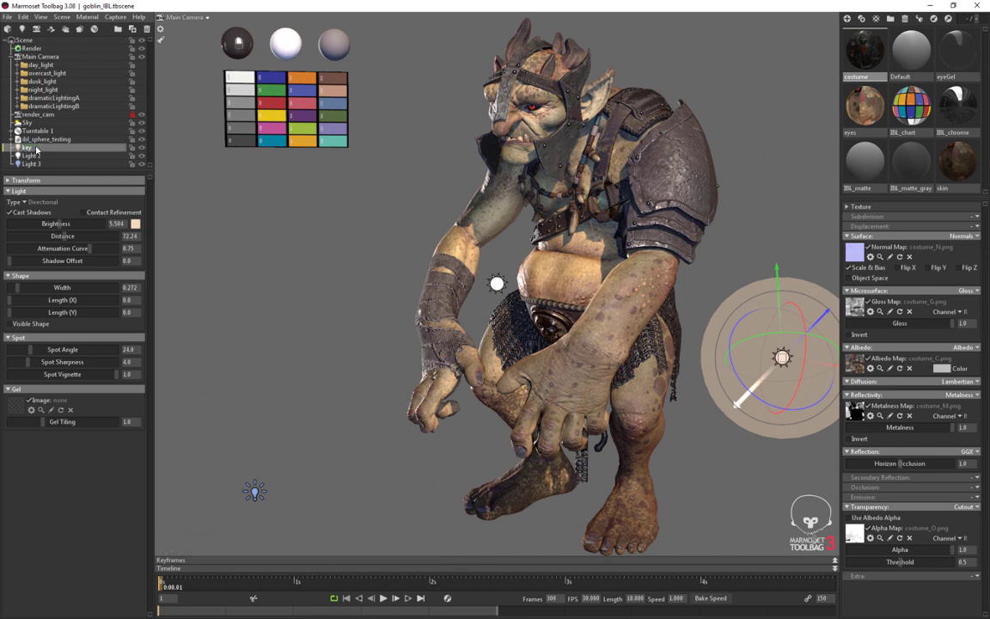
key("Return")
left_click(30, 156)
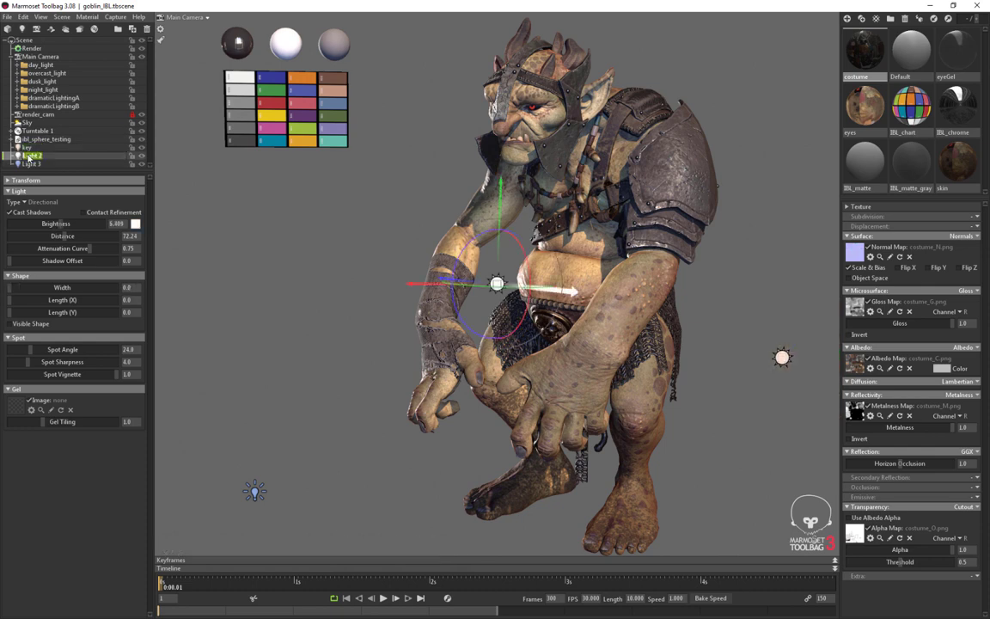
double_click(30, 156)
type("fill")
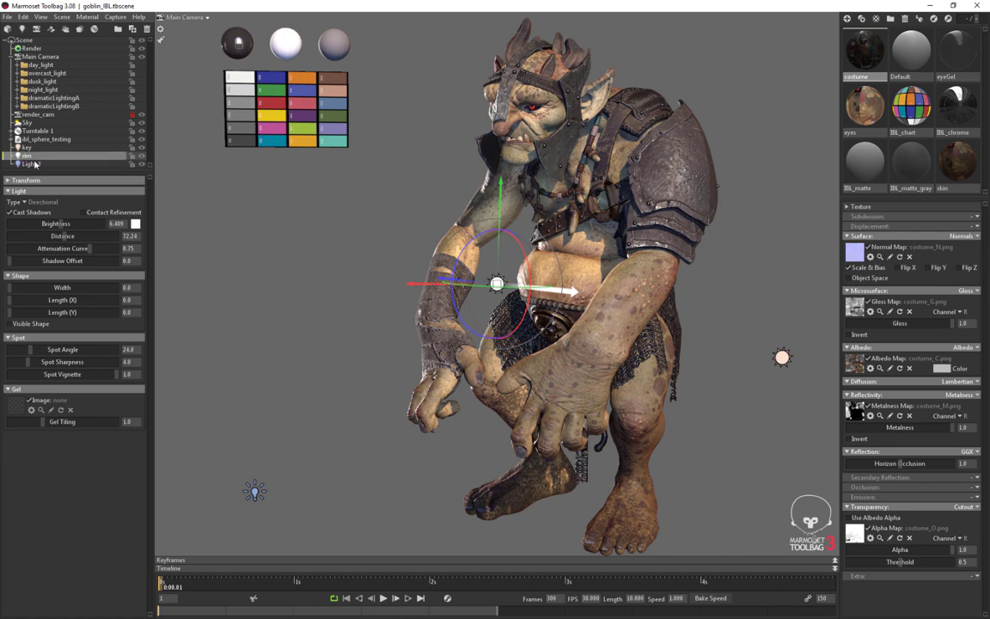
left_click(32, 163)
double_click(32, 163)
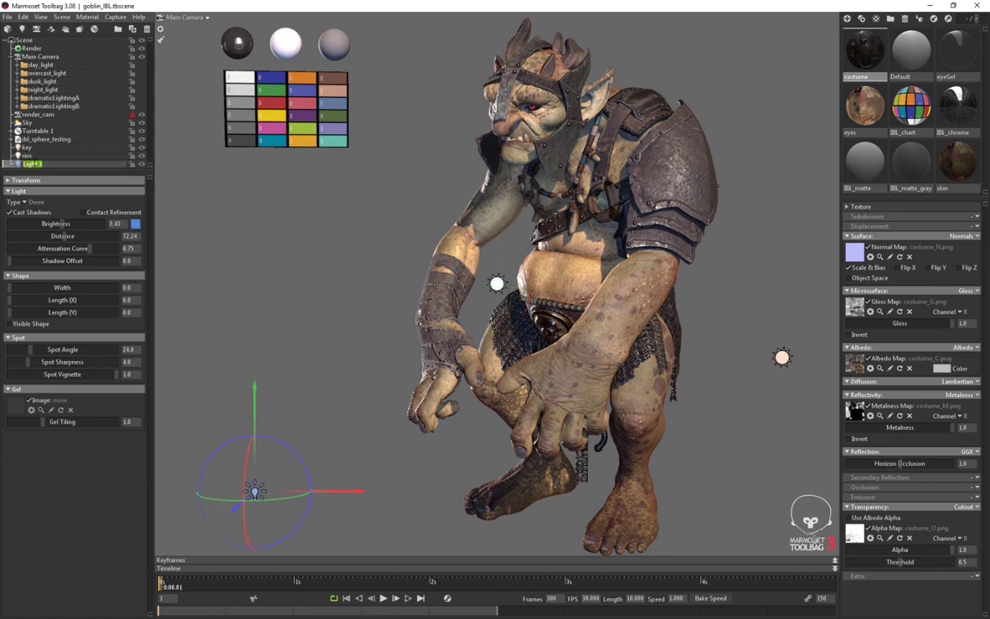
type("fill")
key("Return")
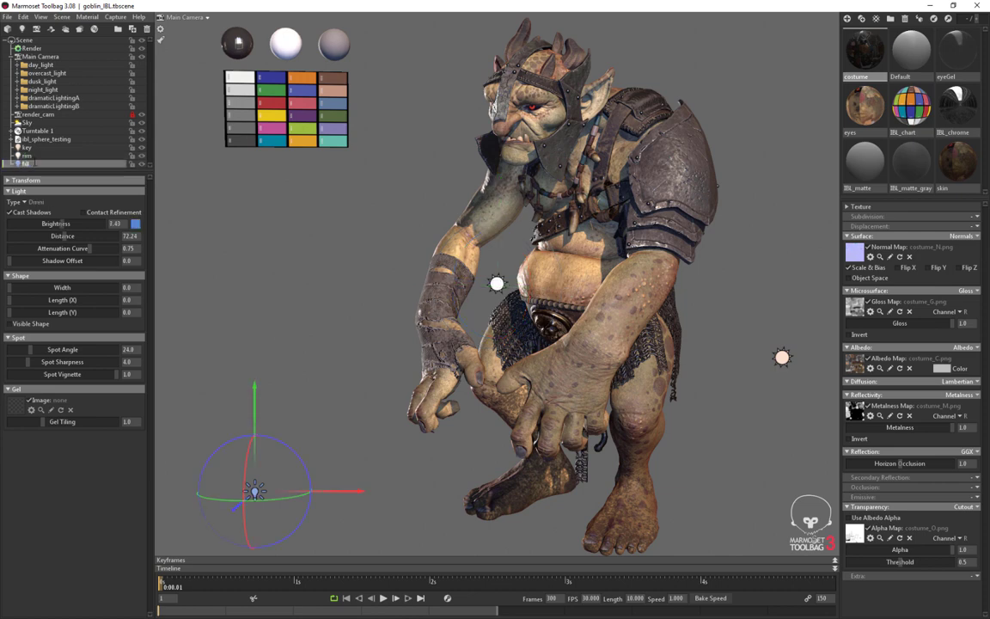
Group the key, rim and fill lights, and name the group daylight2
left_click(39, 149, "shift")
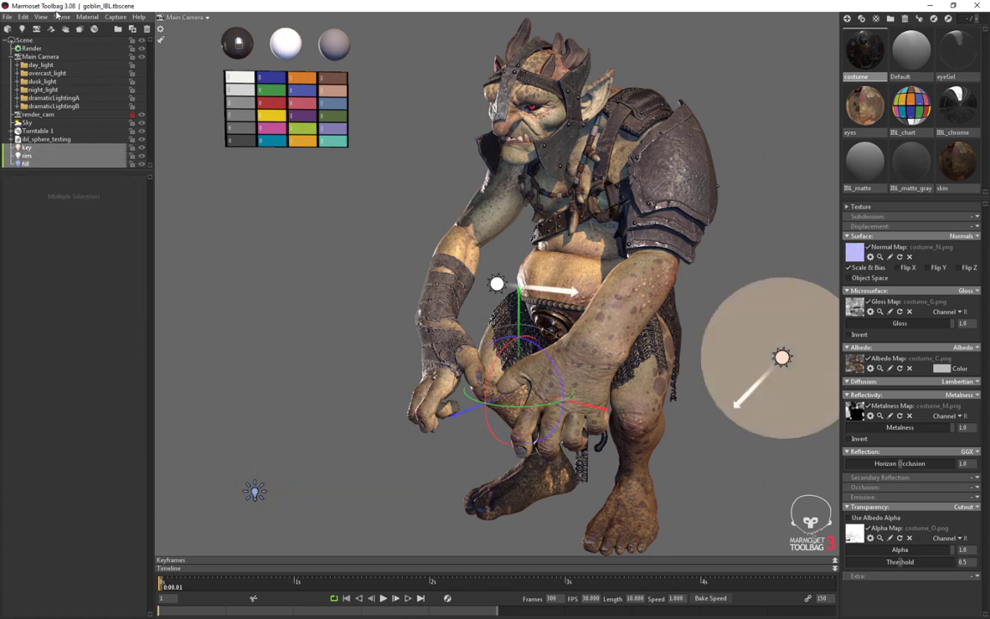
left_click(62, 18)
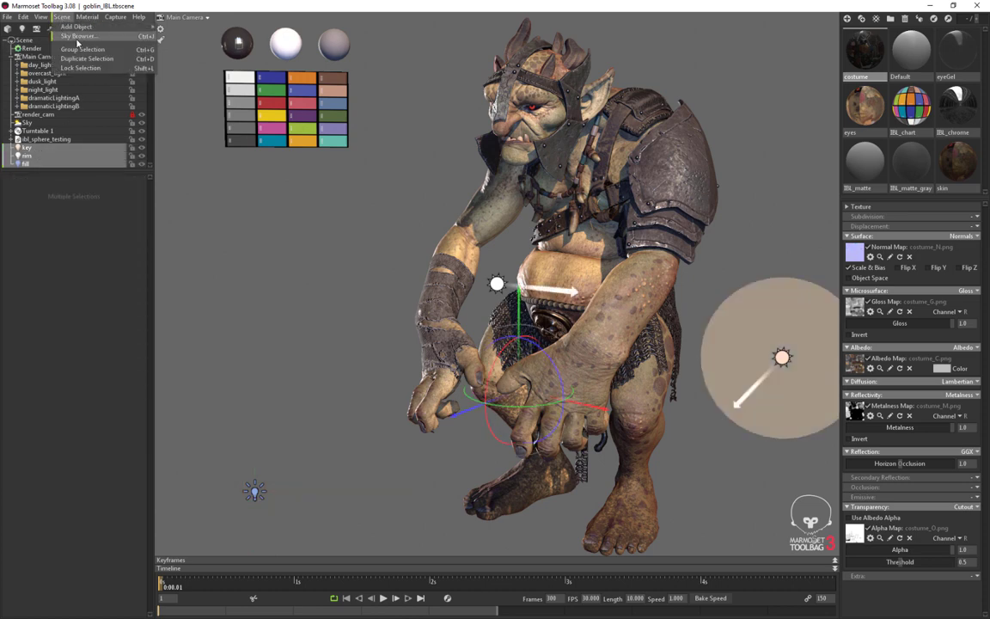
left_click(82, 50)
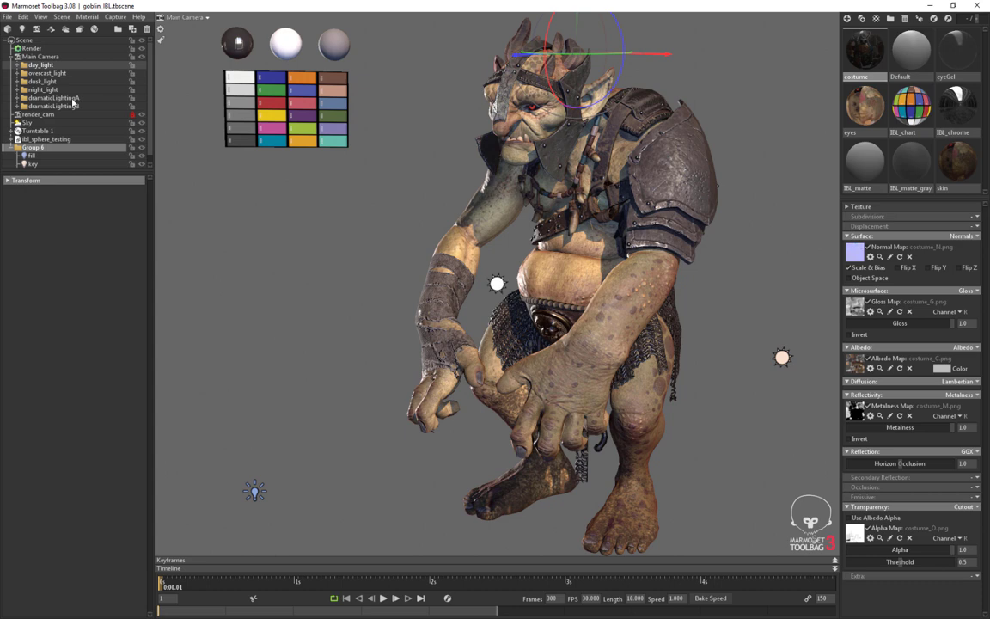
double_click(33, 150)
type("daylight2")
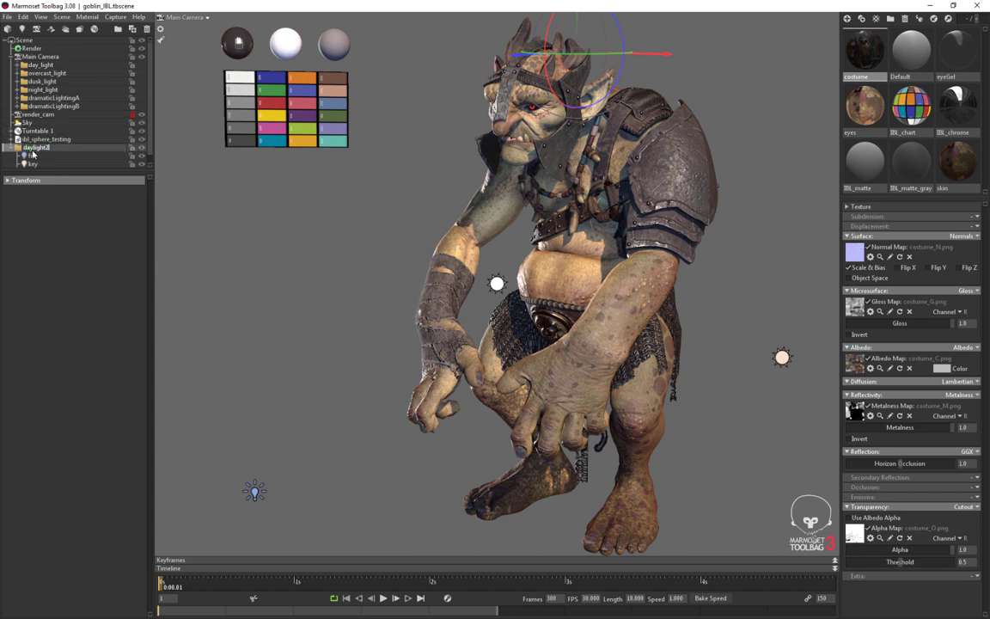
left_click(11, 148)
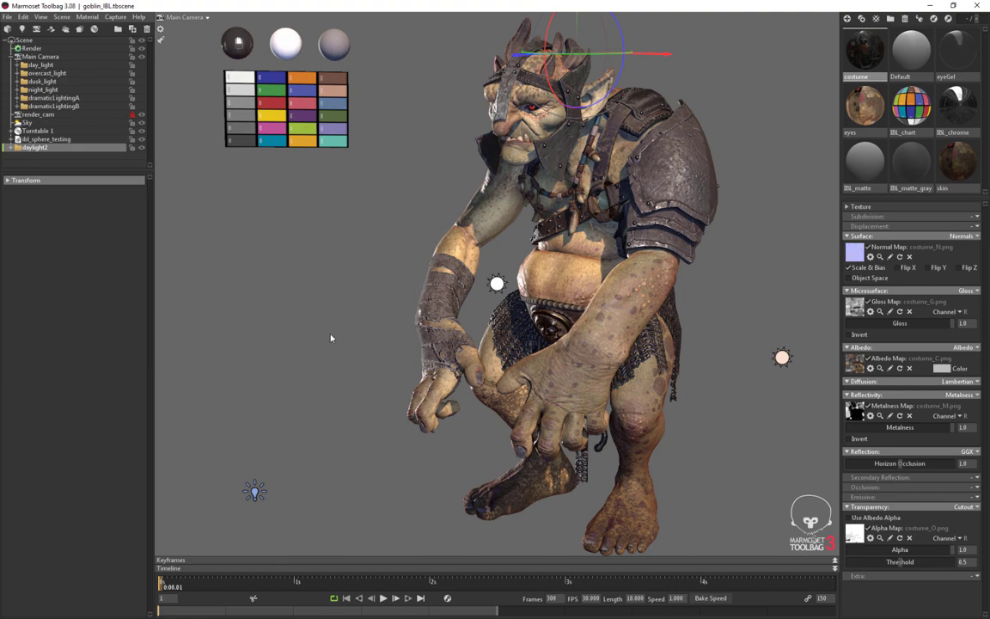
Parent the daylight2 group under Main Camera and check the lighting from several angles around the goblin
left_click_drag(330, 338, 461, 337)
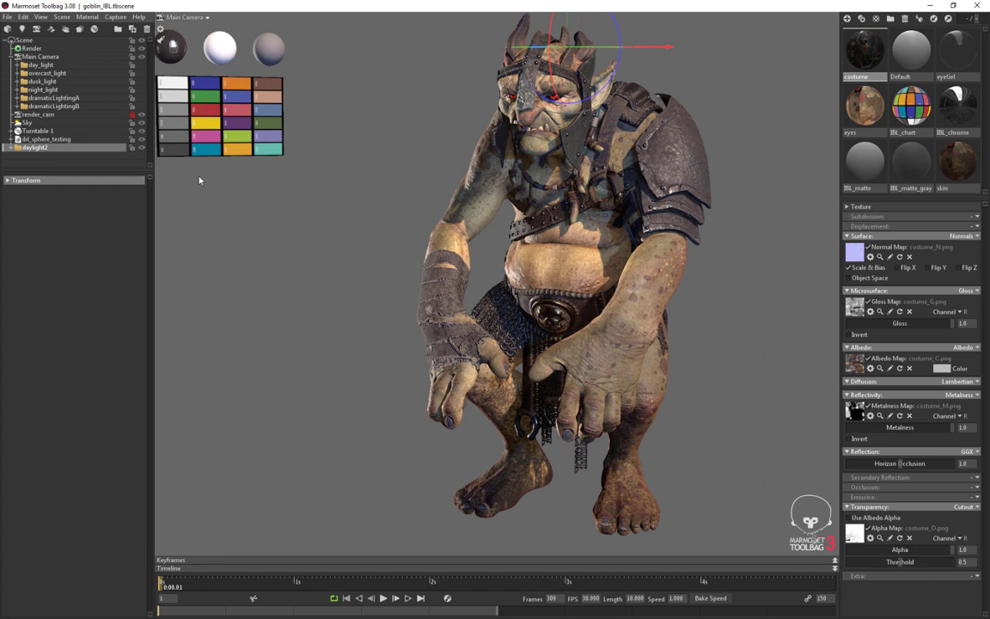
left_click_drag(32, 149, 41, 56)
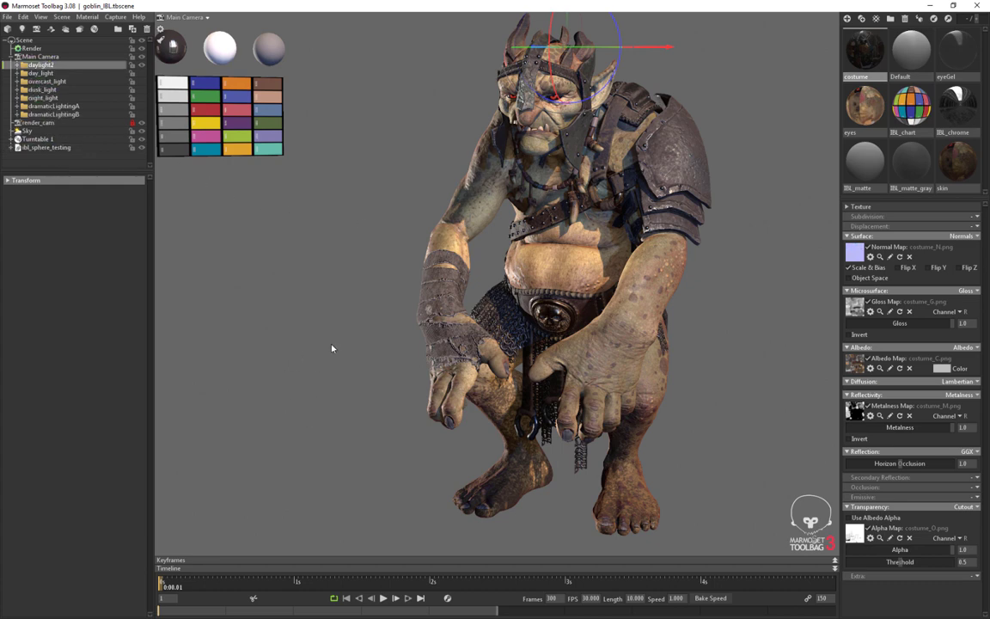
left_click_drag(332, 349, 686, 387)
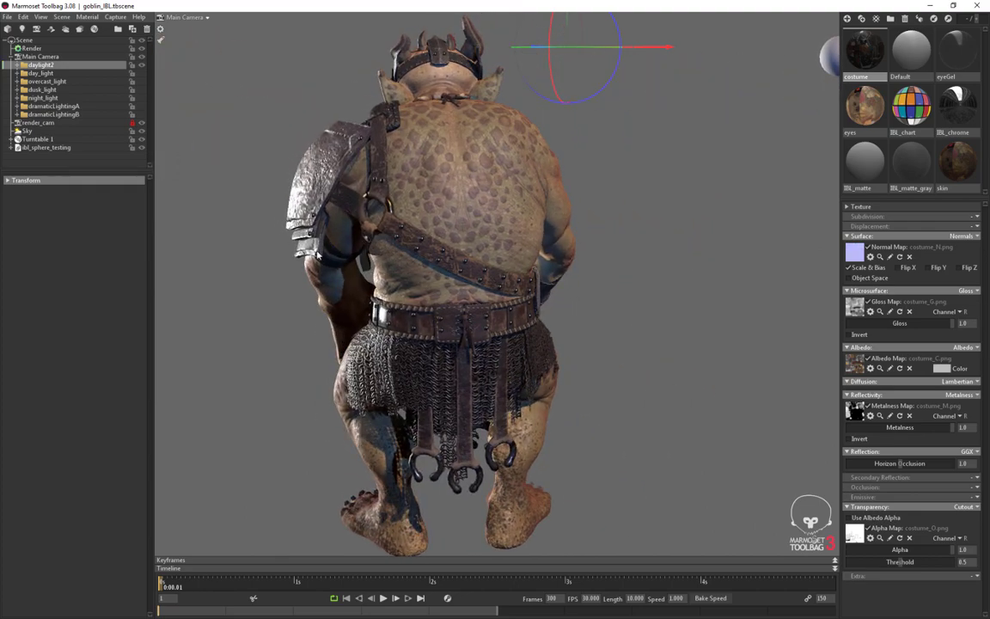
left_click_drag(316, 255, 584, 332)
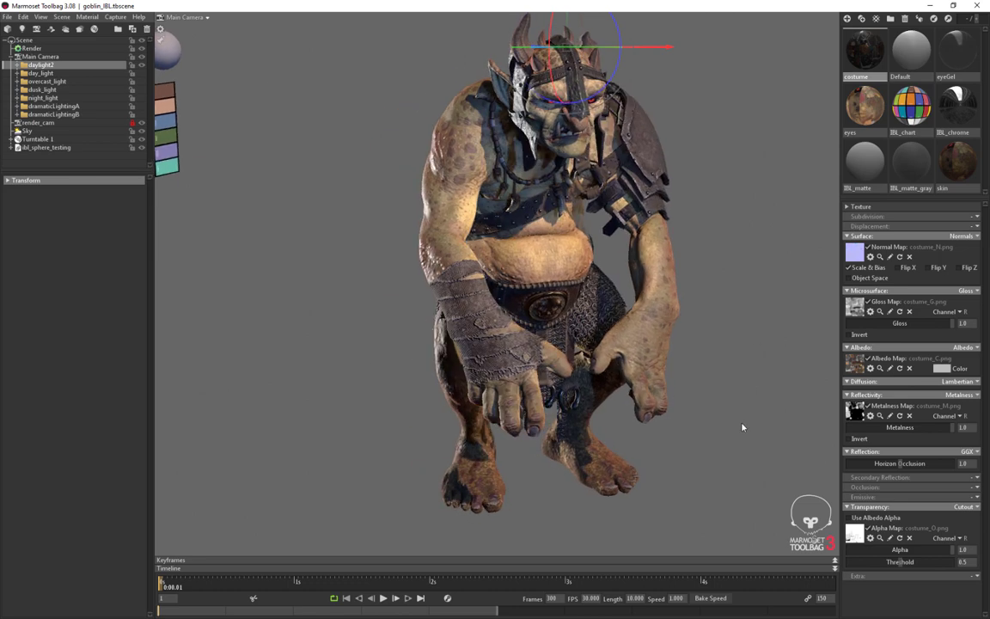
left_click_drag(730, 431, 686, 427)
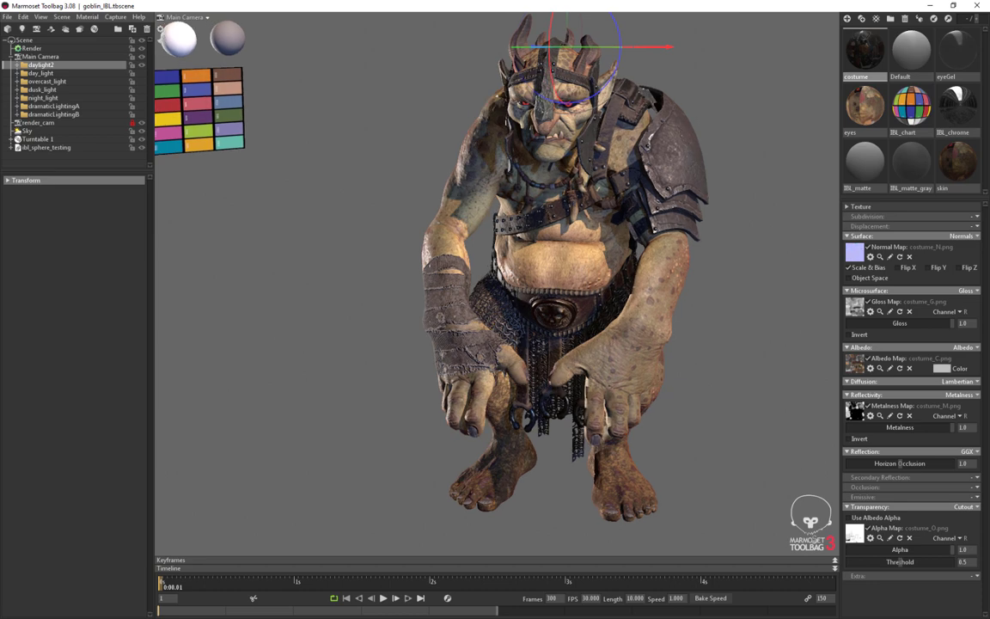
left_click(342, 481)
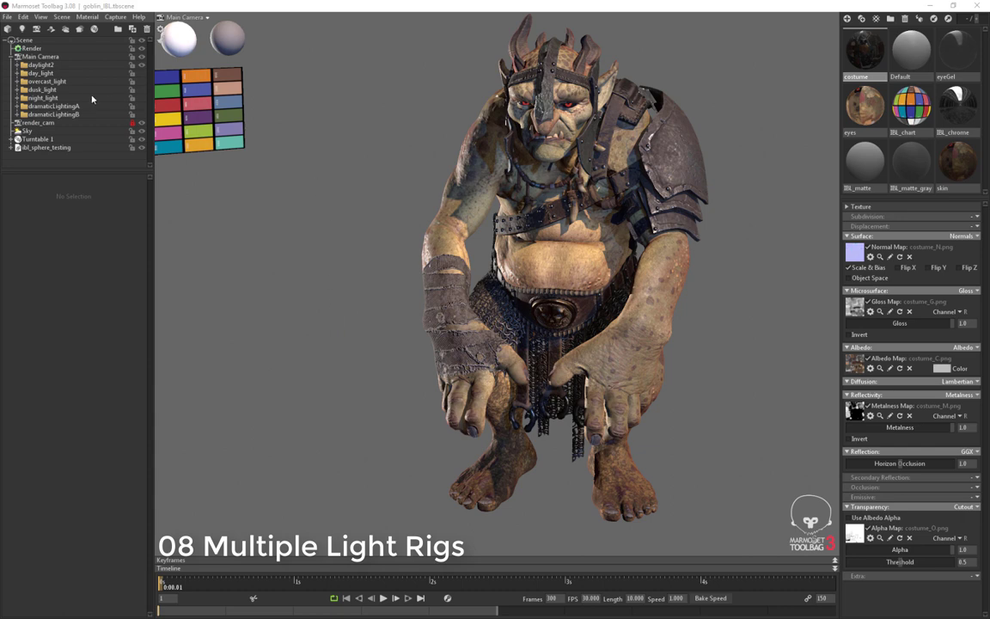
Duplicate the daylight2 group, name the copy nightLight2 and hide the original group
left_click(41, 65)
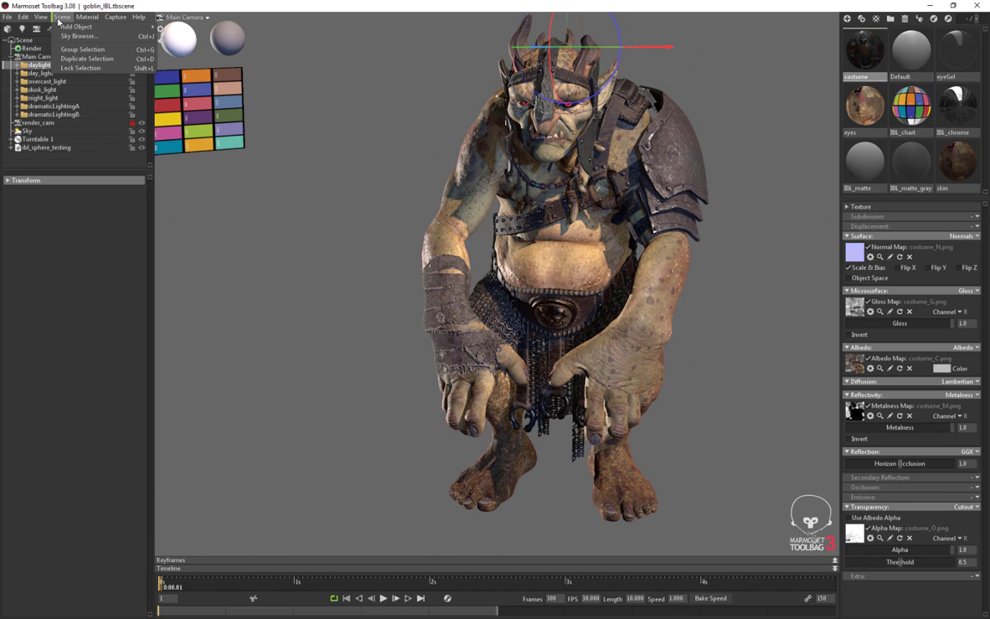
left_click(87, 60)
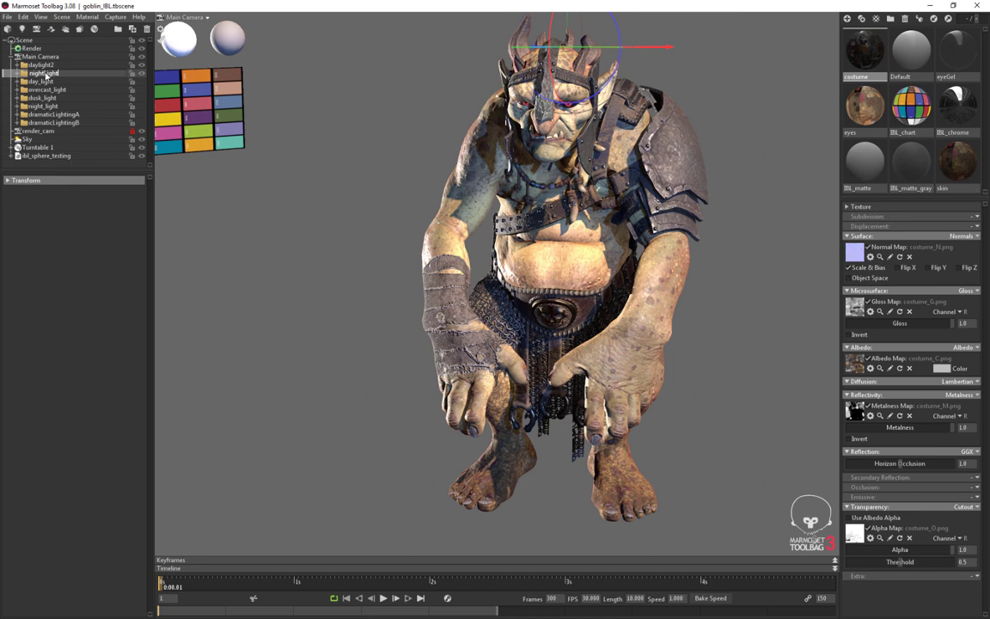
key("Return")
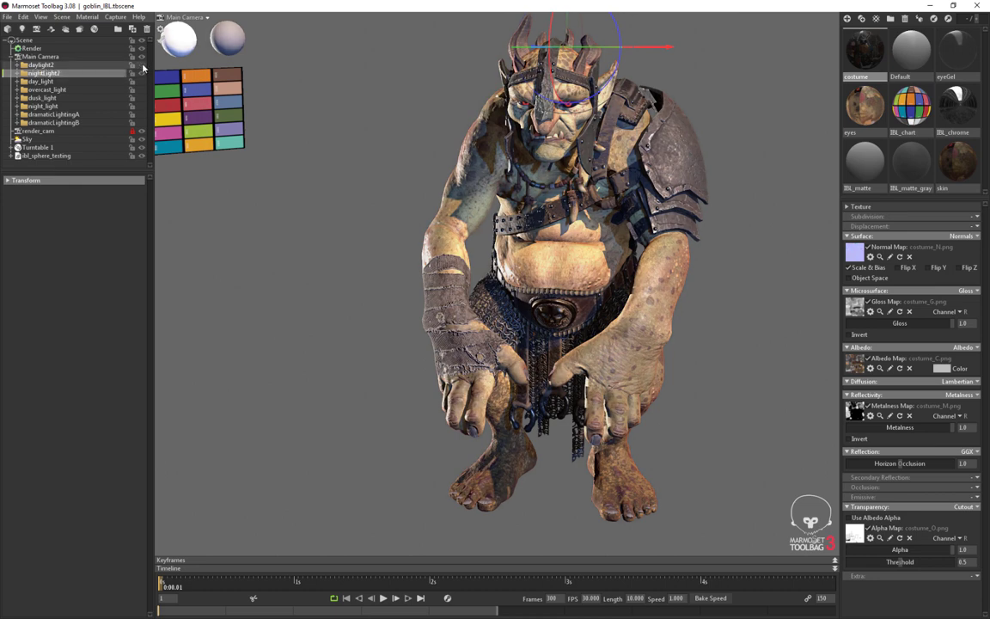
Give the nightLight2 key light a deep blue color, 1f65c7, and raise its brightness
left_click(17, 73)
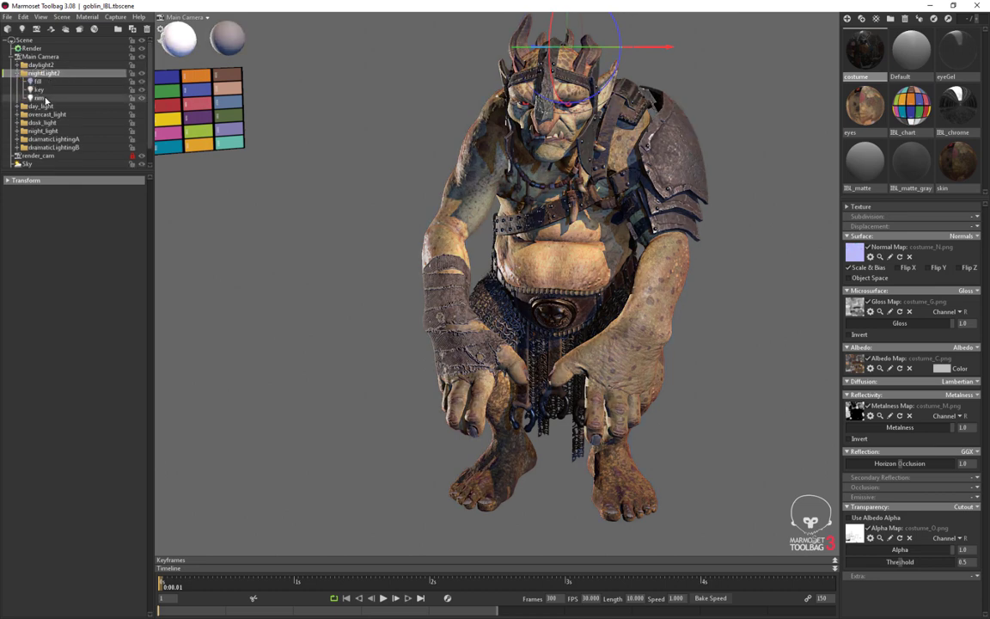
left_click(41, 91)
left_click(135, 224)
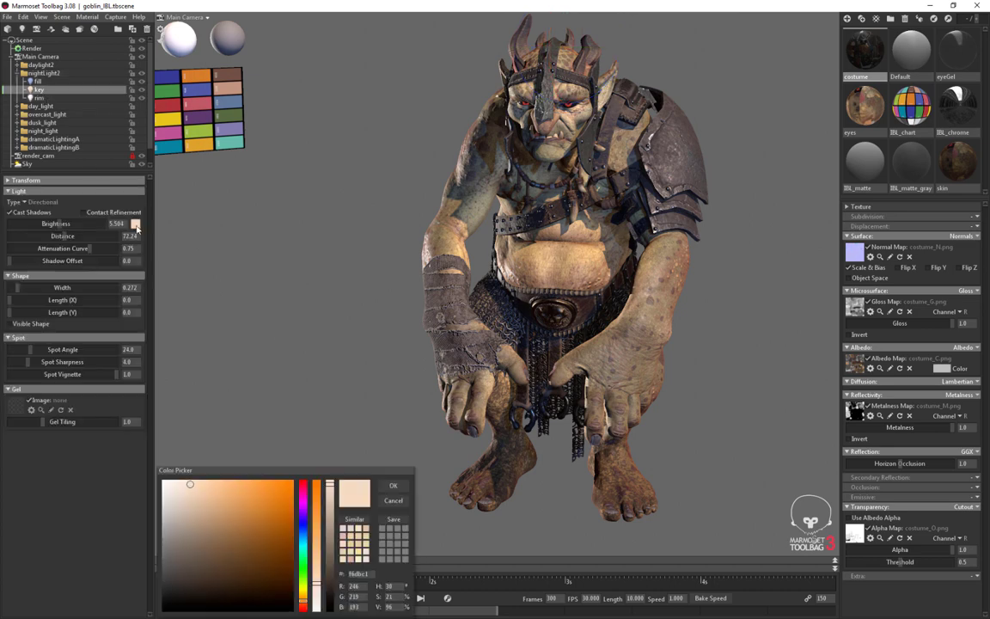
left_click(302, 533)
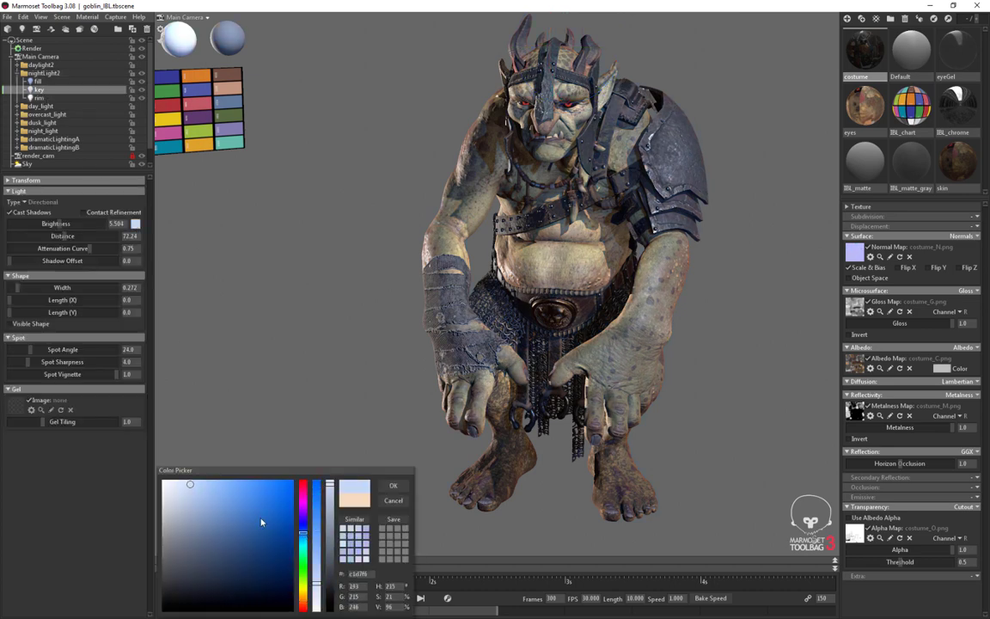
left_click(256, 494)
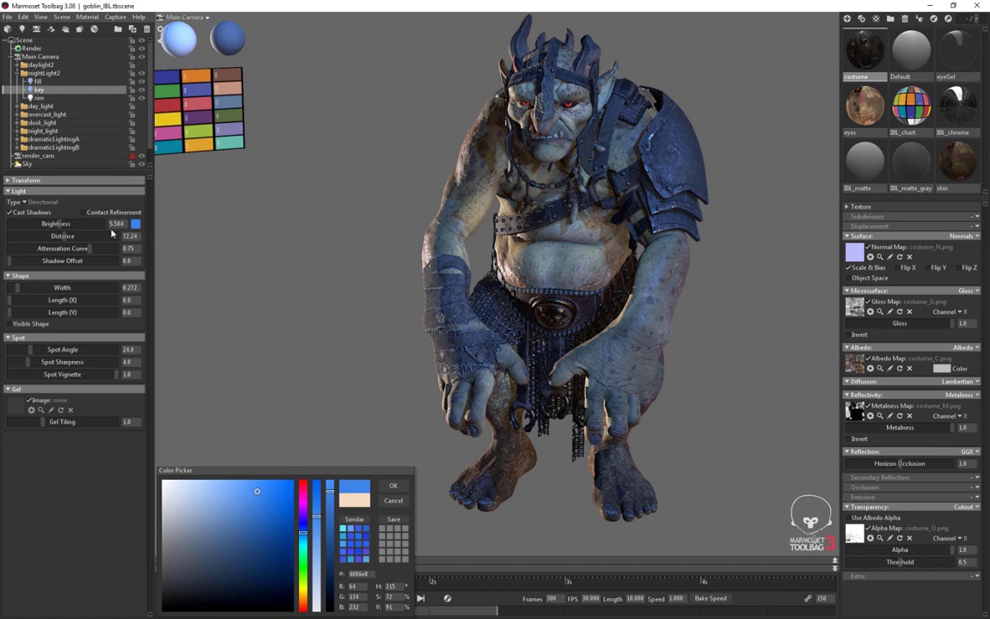
left_click_drag(64, 224, 80, 232)
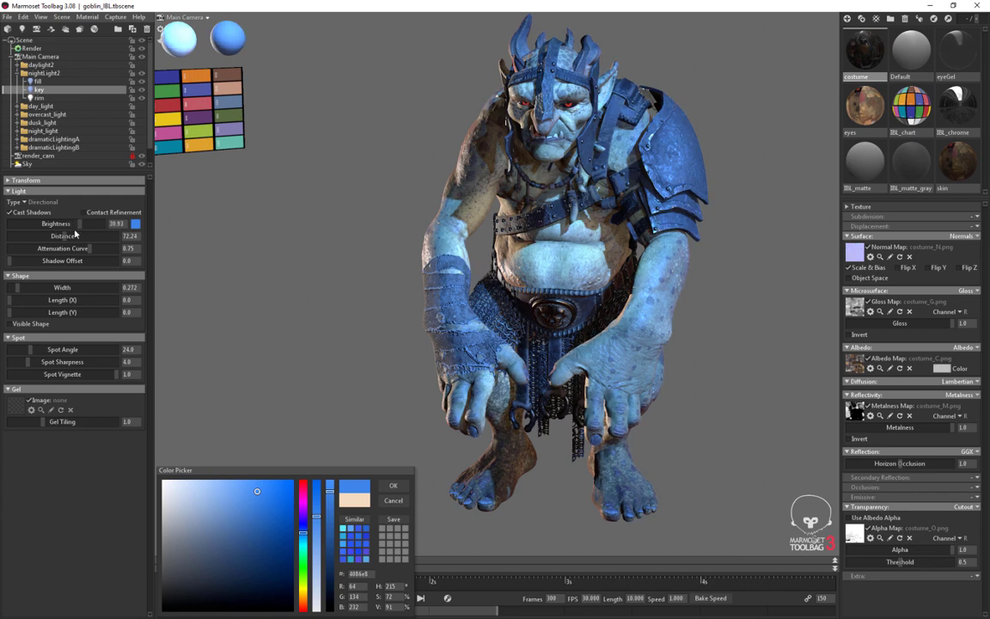
left_click_drag(258, 500, 277, 510)
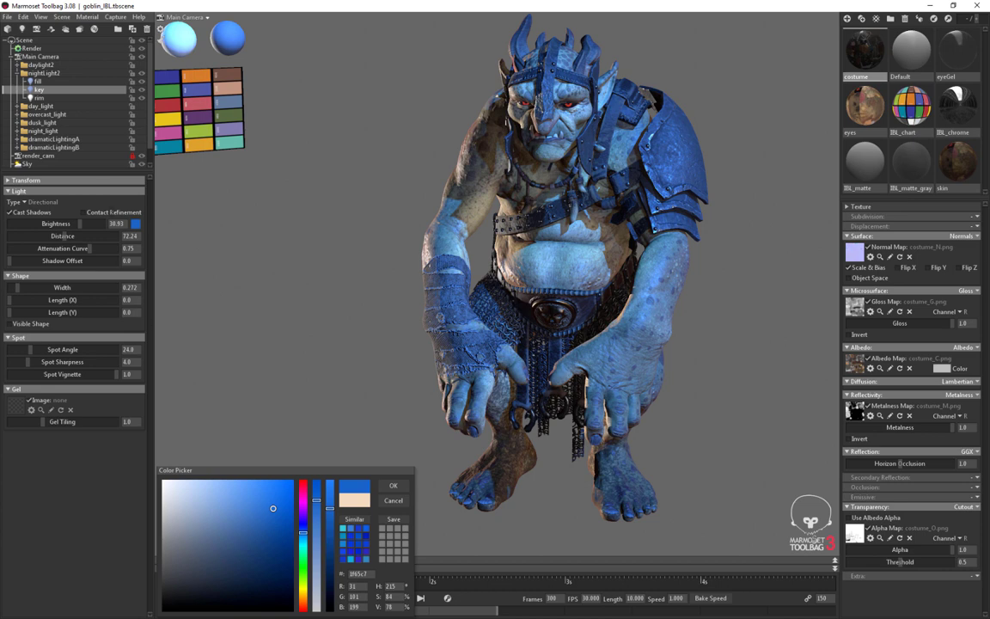
Change the nightLight2 fill light to a muted warm beige, c8c0b5, and set its shape width to about 6.536
left_click(39, 82)
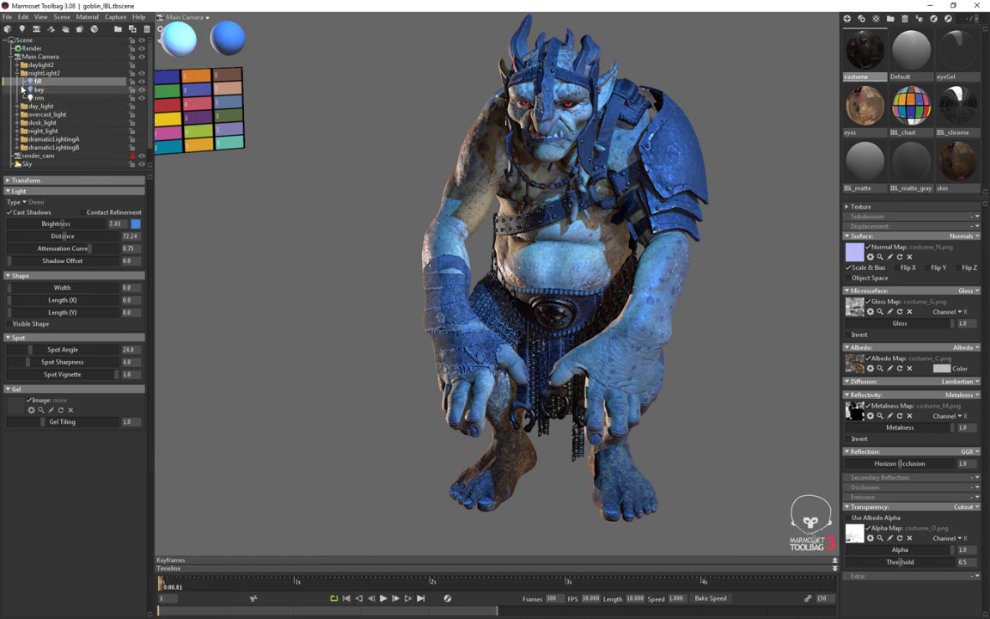
left_click(135, 223)
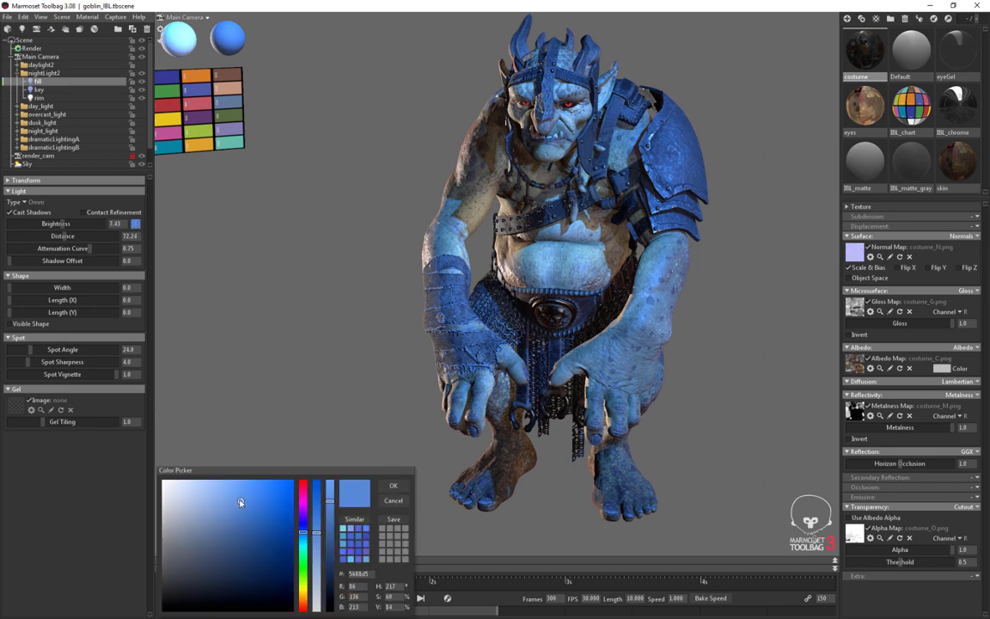
left_click_drag(299, 588, 301, 604)
left_click_drag(212, 506, 175, 510)
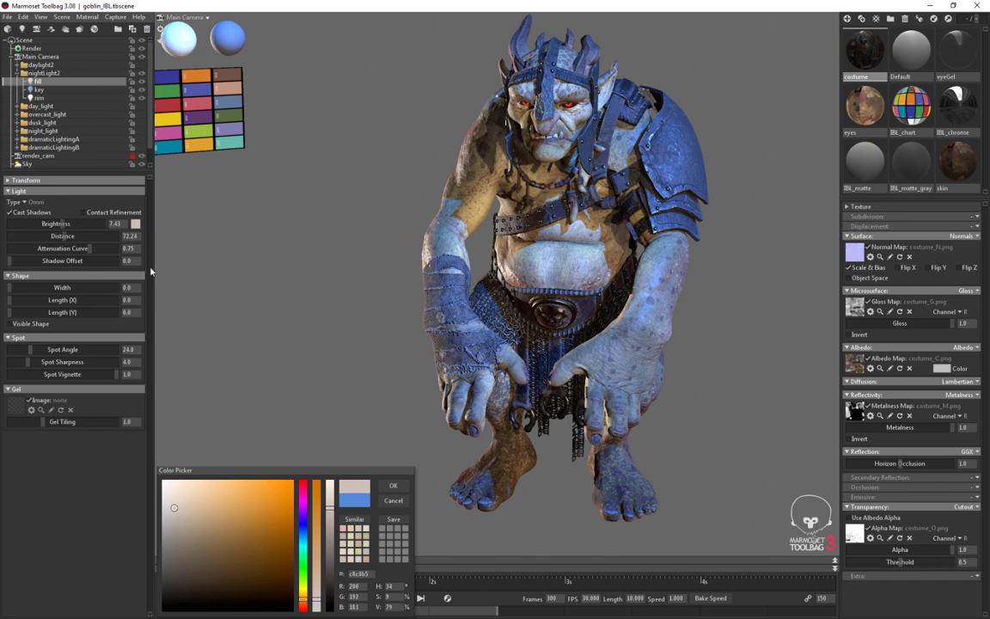
left_click_drag(15, 287, 31, 260)
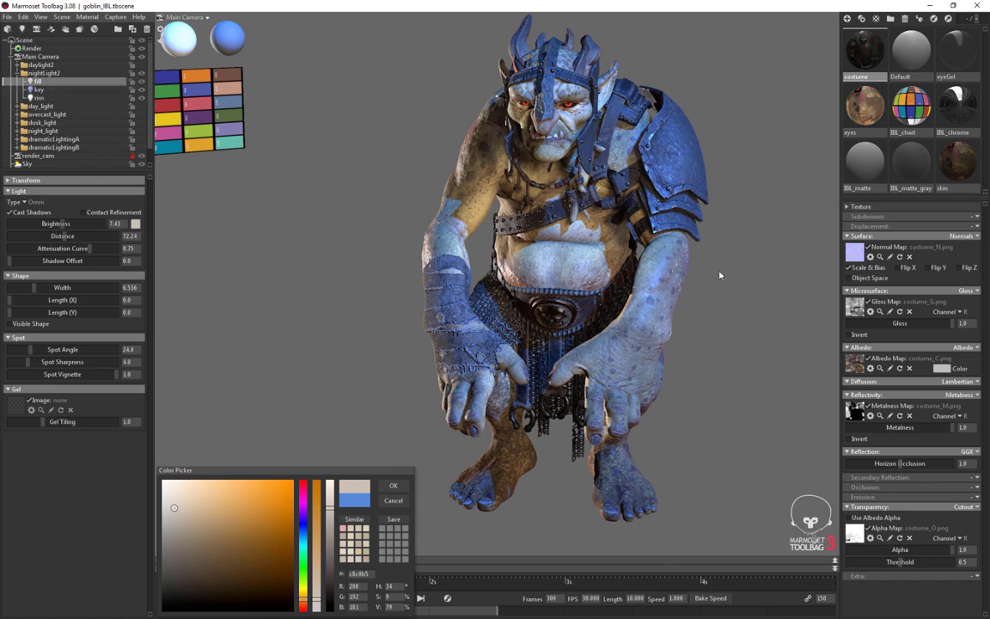
left_click(52, 90)
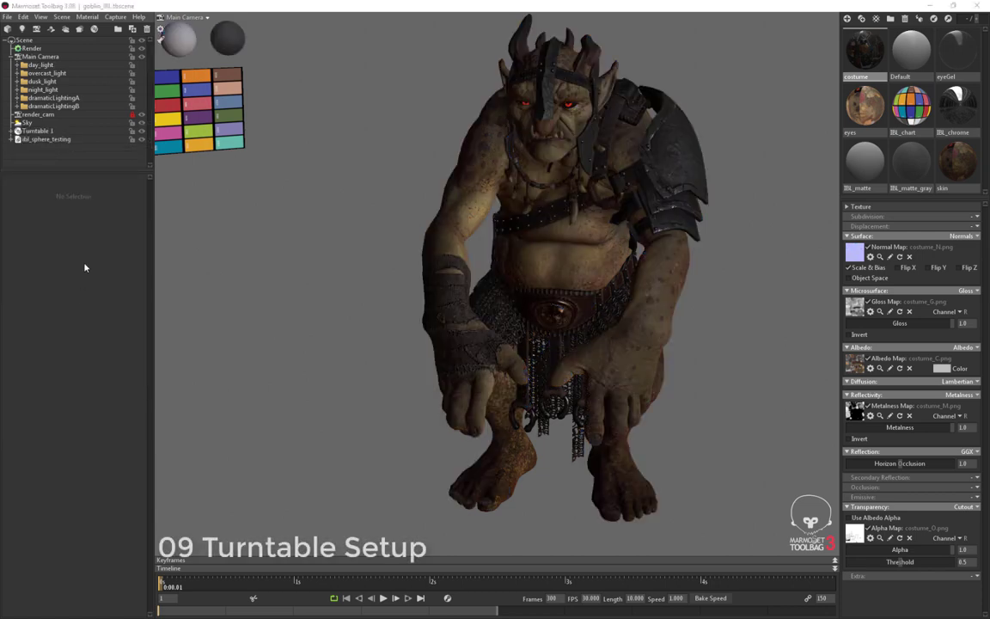
left_click(45, 140)
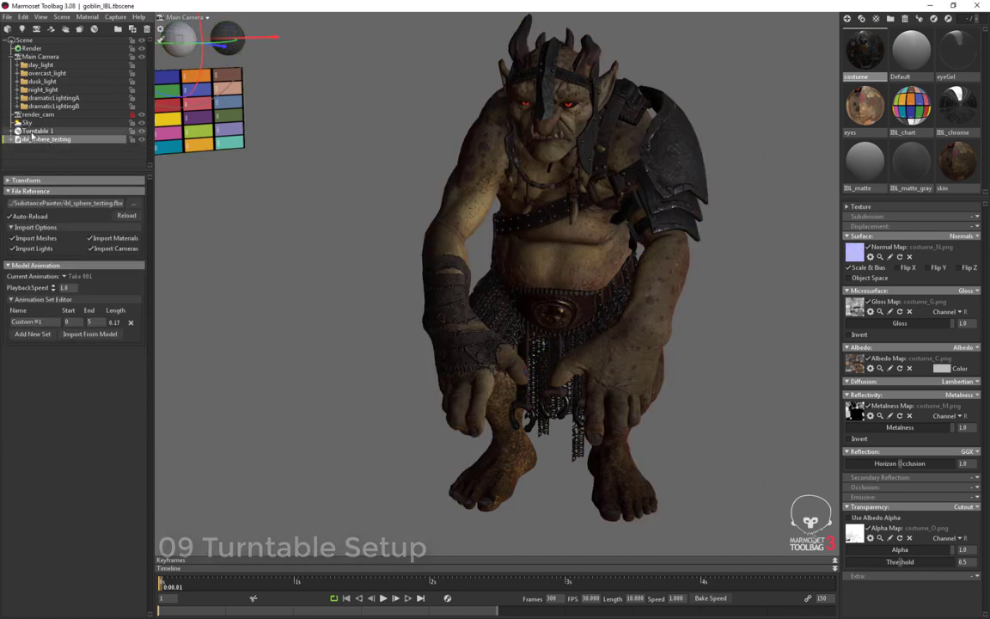
left_click(87, 17)
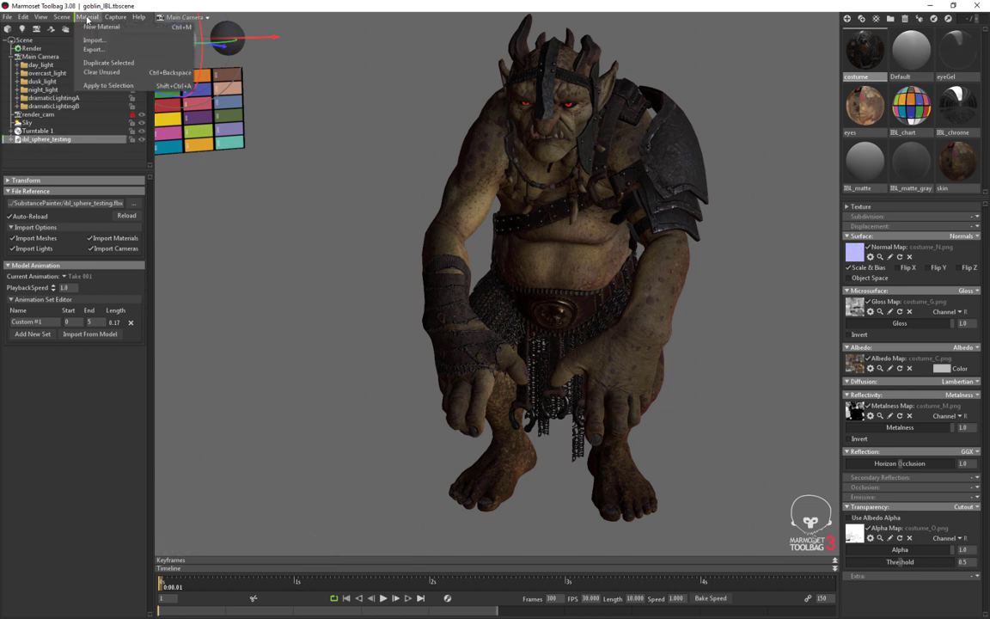
mouse_move(71, 30)
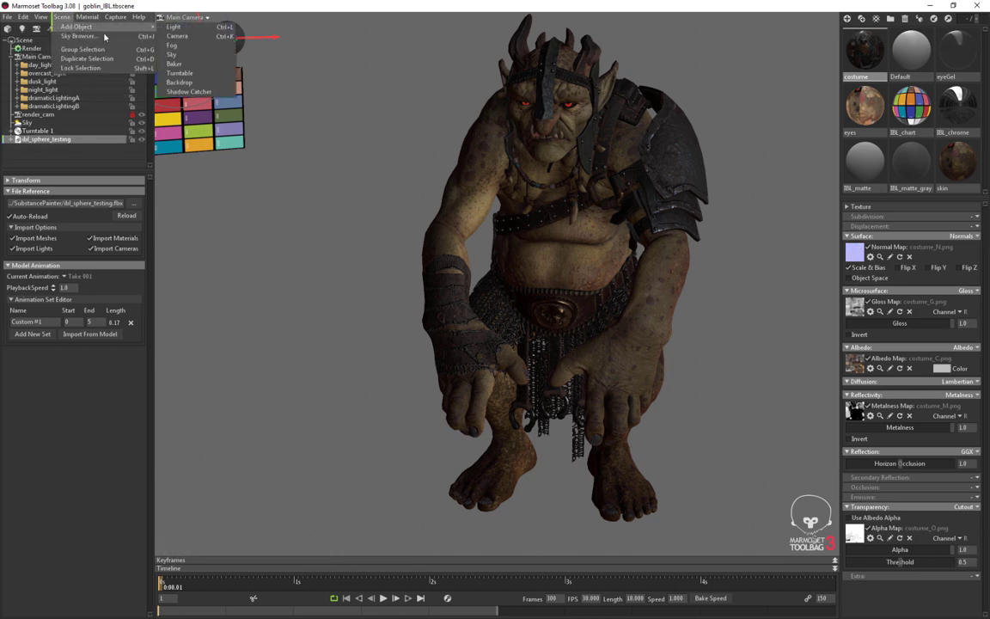
left_click(264, 217)
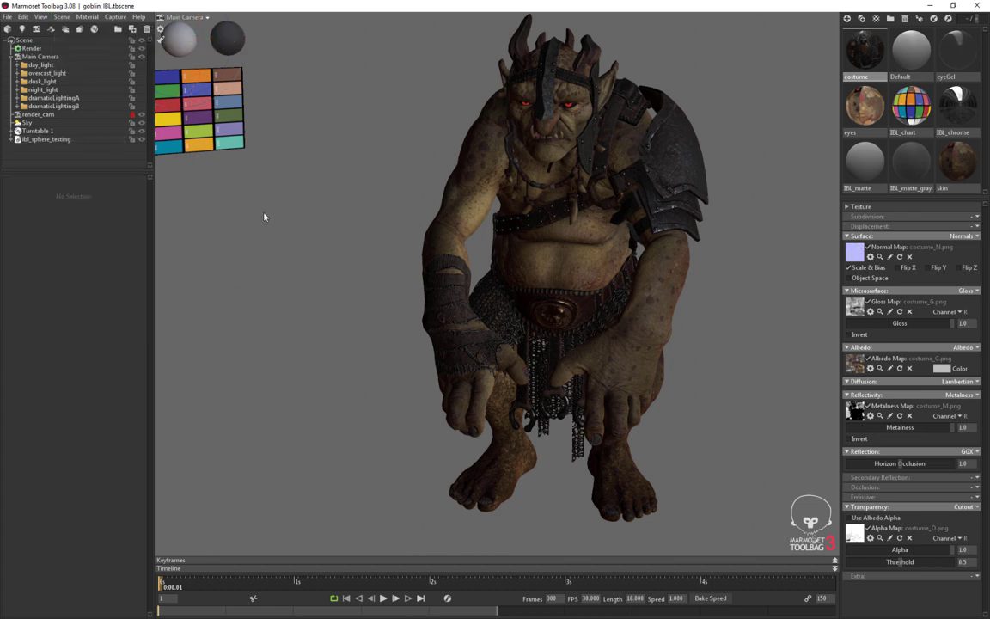
Play the turntable animation and preview the goblin under the day_light, overcast_light, dusk_light and night_light groups one at a time
left_click(382, 599)
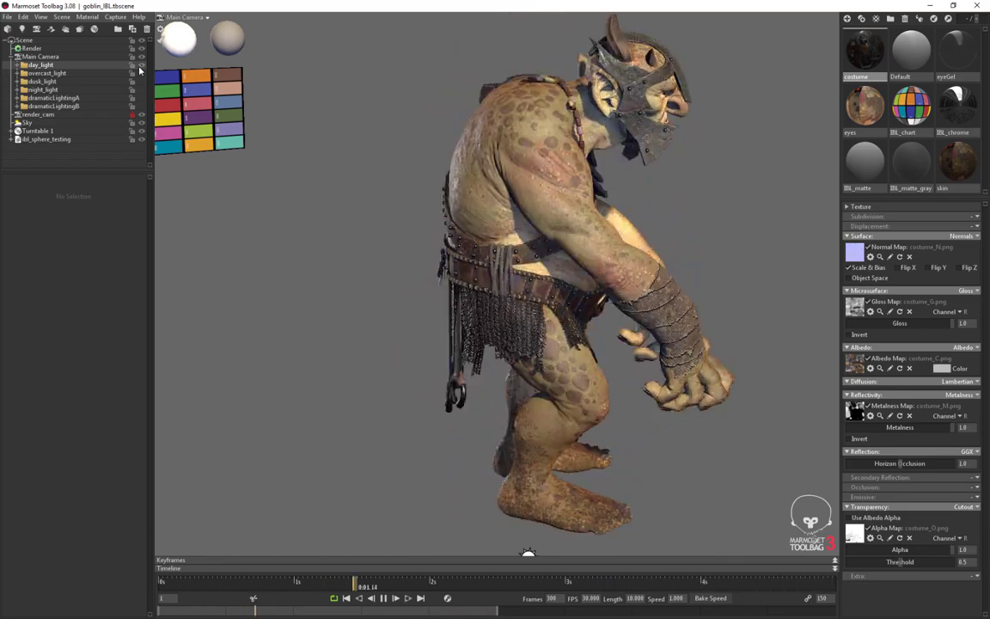
left_click(142, 74)
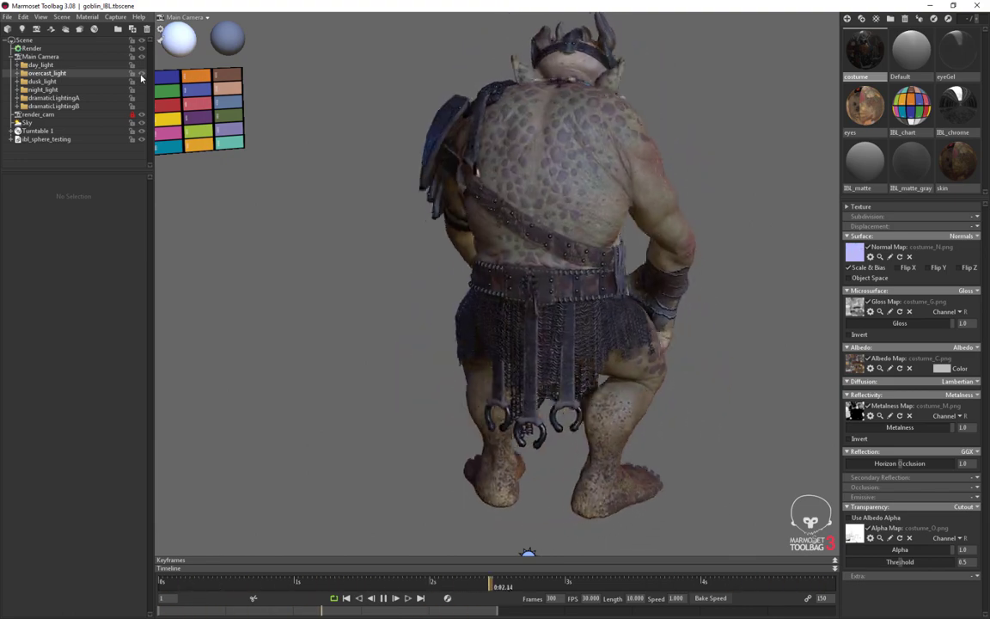
left_click(141, 81)
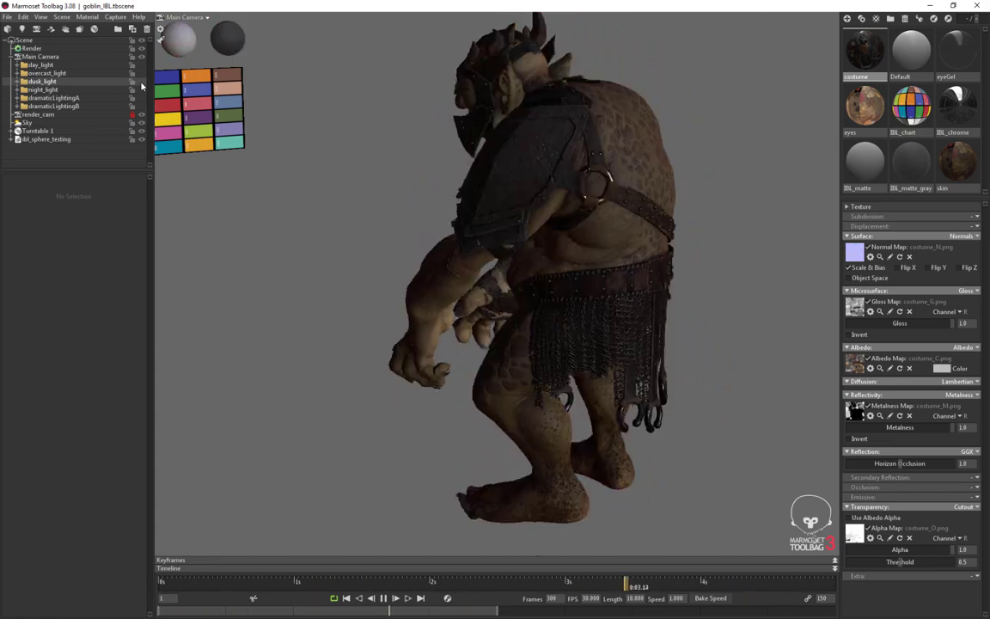
left_click(142, 89)
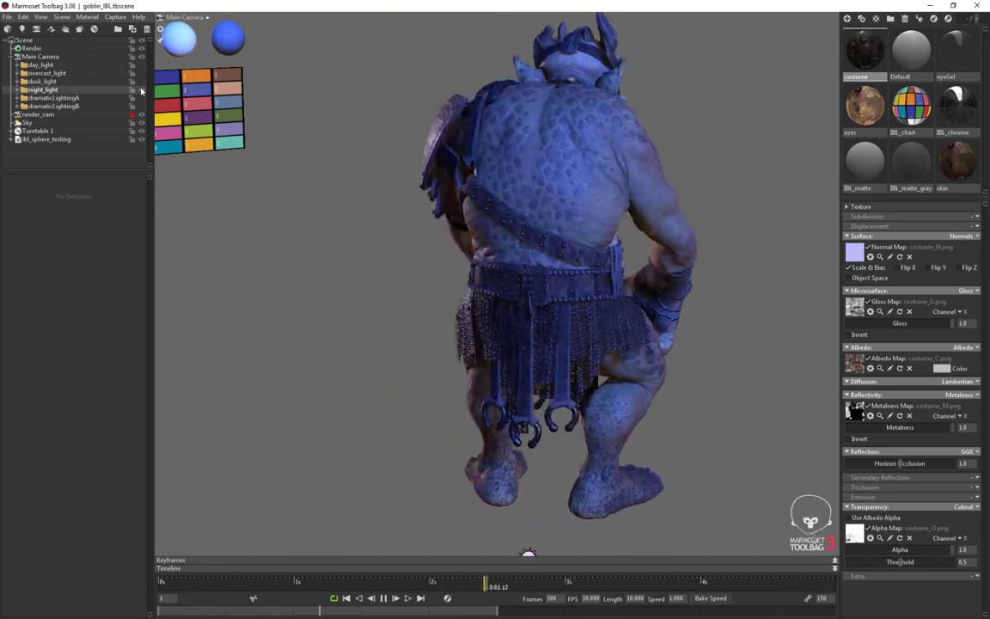
left_click(142, 89)
Preview the dramaticLightingA and dramaticLightingB groups separately on the rotating goblin, and cycle back through day_light and overcast_light
left_click(142, 98)
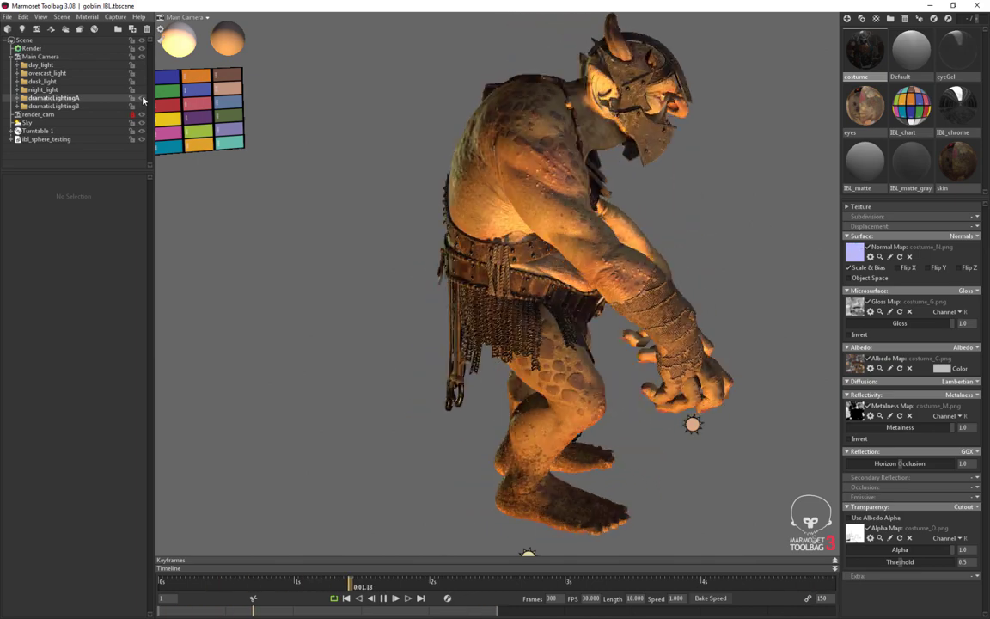
left_click(142, 98)
left_click(142, 105)
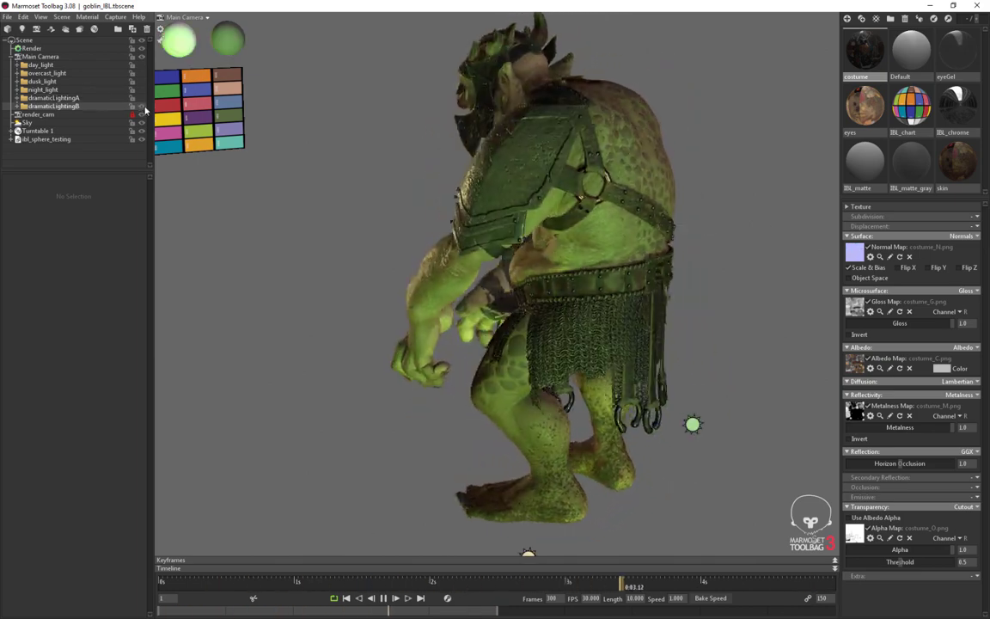
left_click(141, 106)
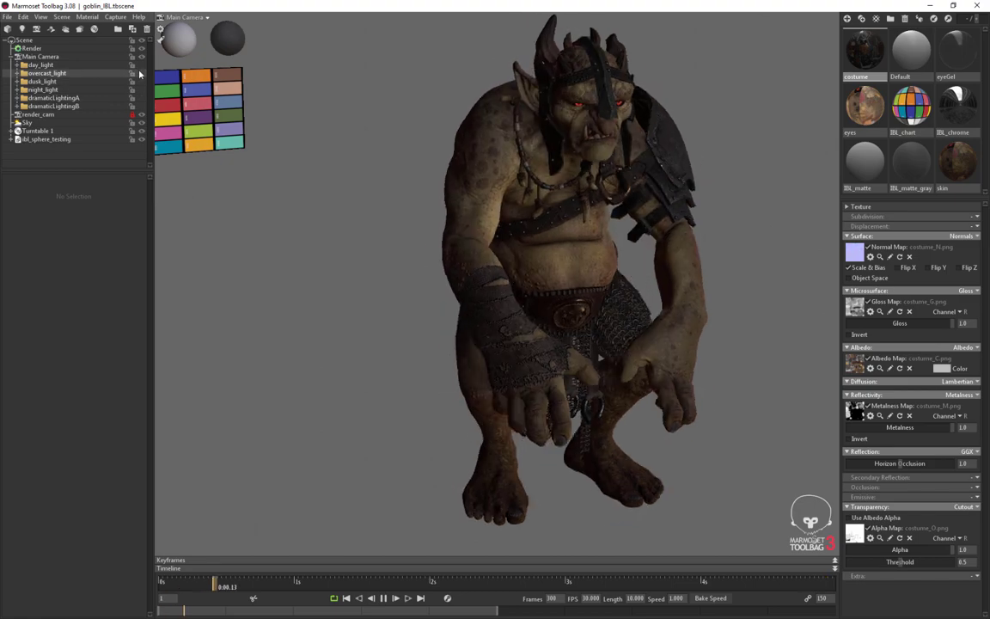
left_click(141, 65)
left_click(142, 73)
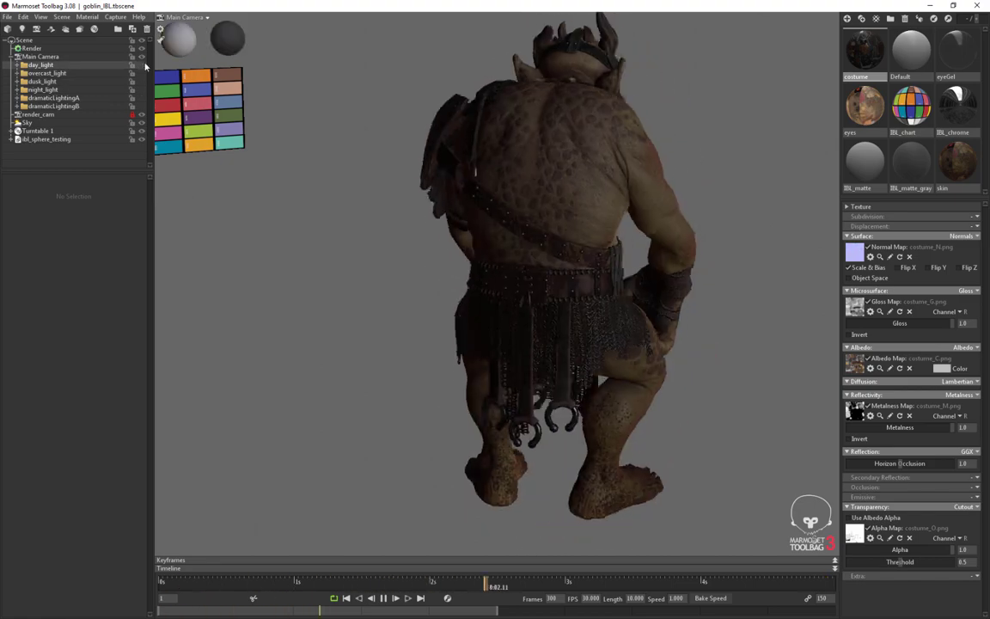